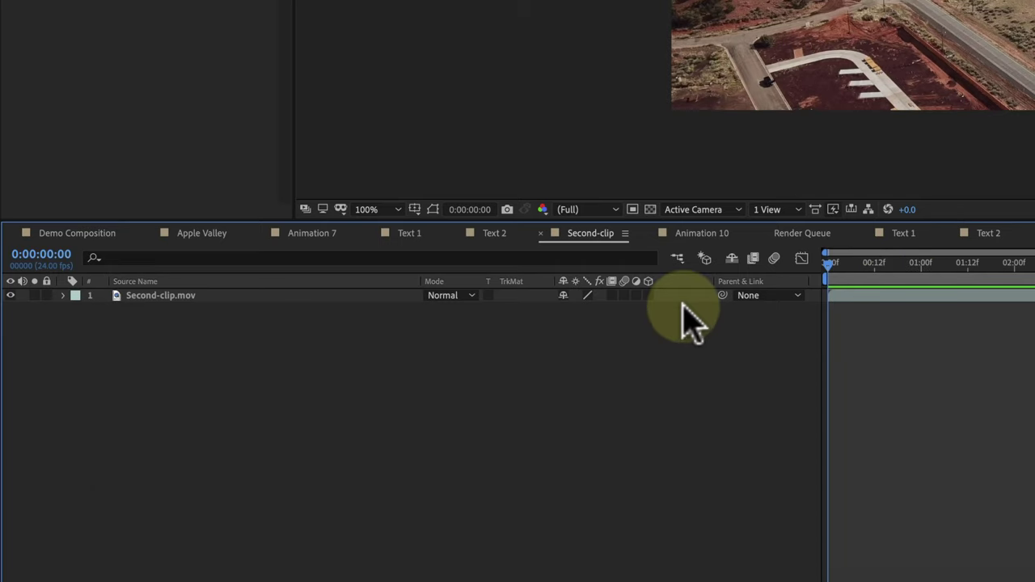
Preview the drone footage, then duplicate the Second-clip.mov layer with Cmd+D.
{"action": "key", "text": "space"}
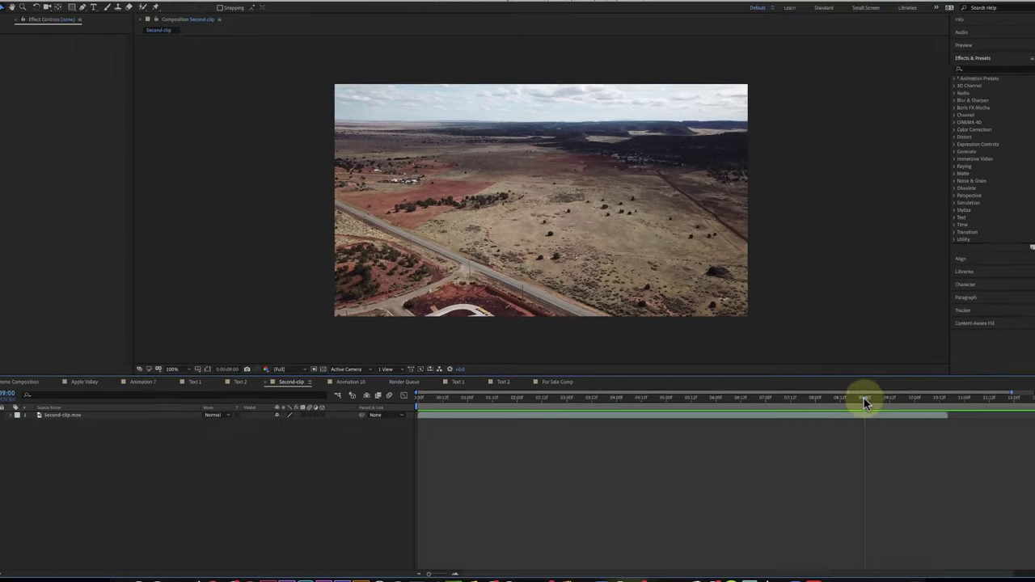
{"action": "left_click", "coordinate": [126, 415]}
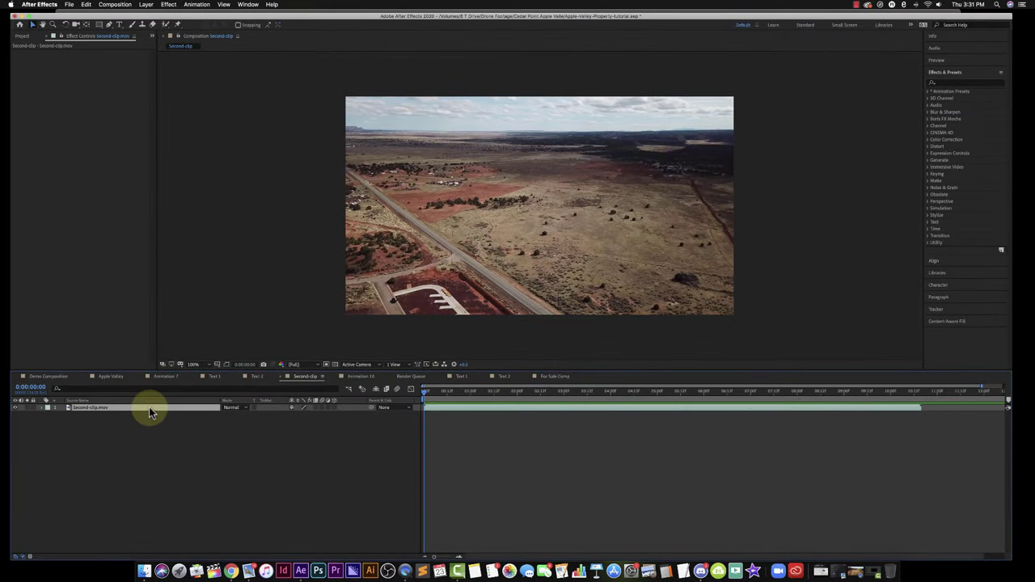
{"action": "key", "text": "super+d"}
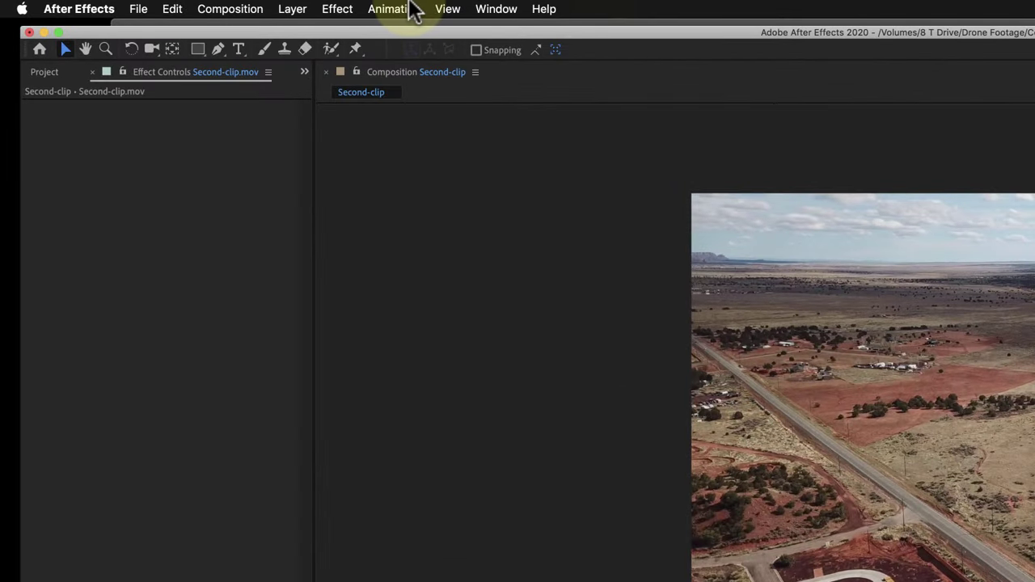
Apply Animation > Track in Boris FX Mocha to the Second-clip.mov layer.
{"action": "left_click", "coordinate": [394, 9]}
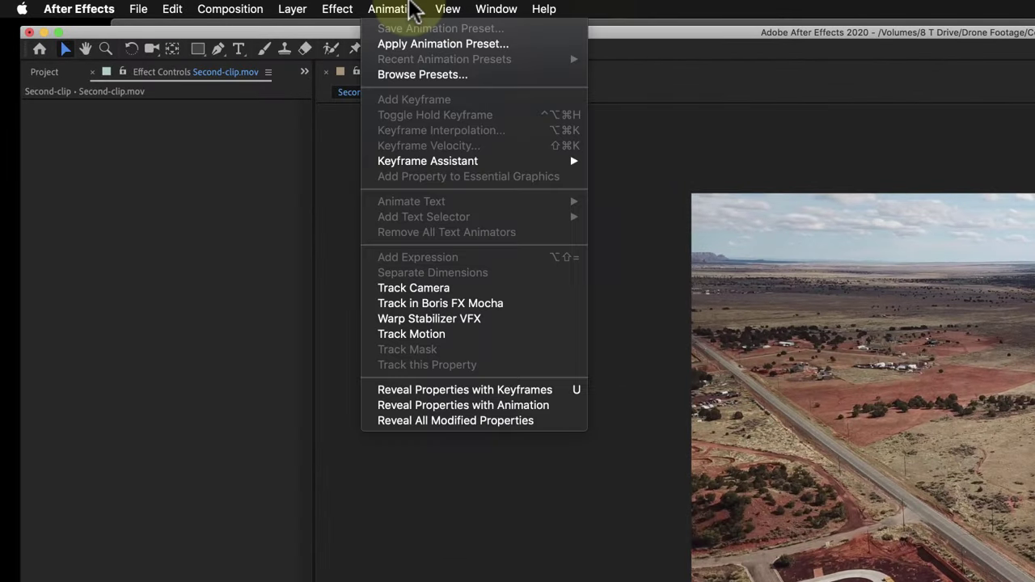
{"action": "left_click", "coordinate": [482, 310]}
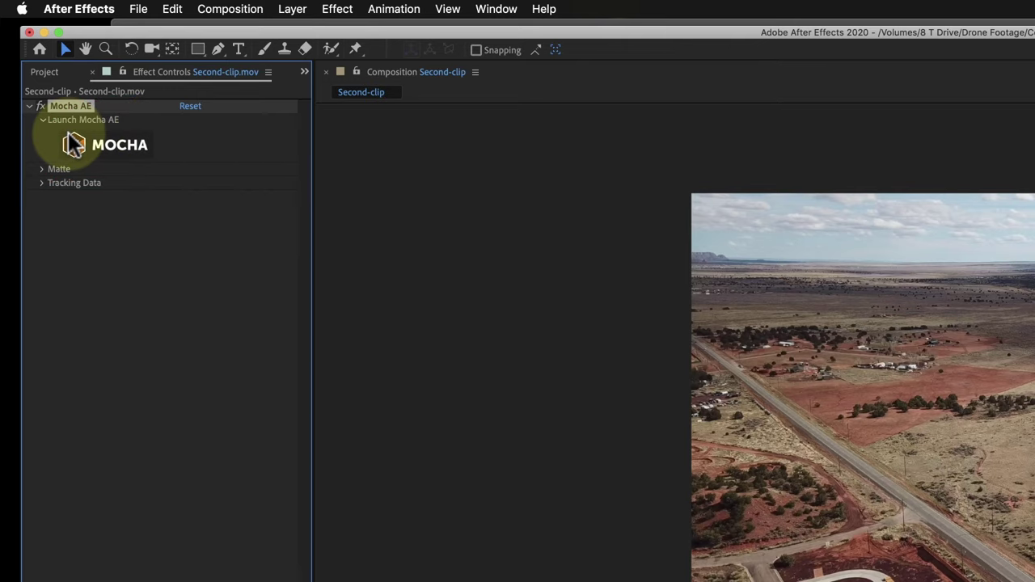
{"action": "left_click", "coordinate": [120, 152]}
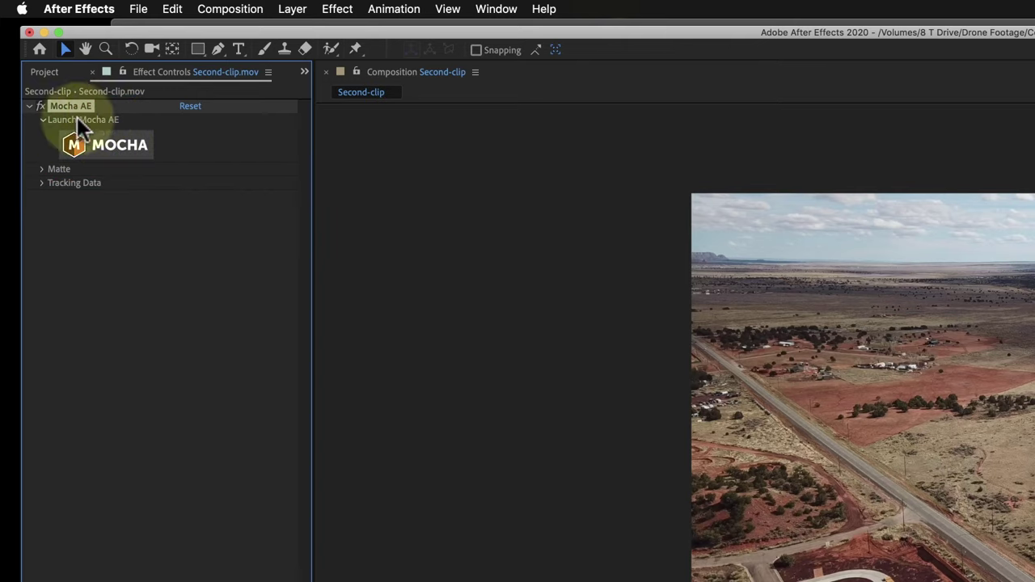
Launch Mocha with the drone footage, try the Classic layout, then return to Essentials.
{"action": "left_click", "coordinate": [108, 155]}
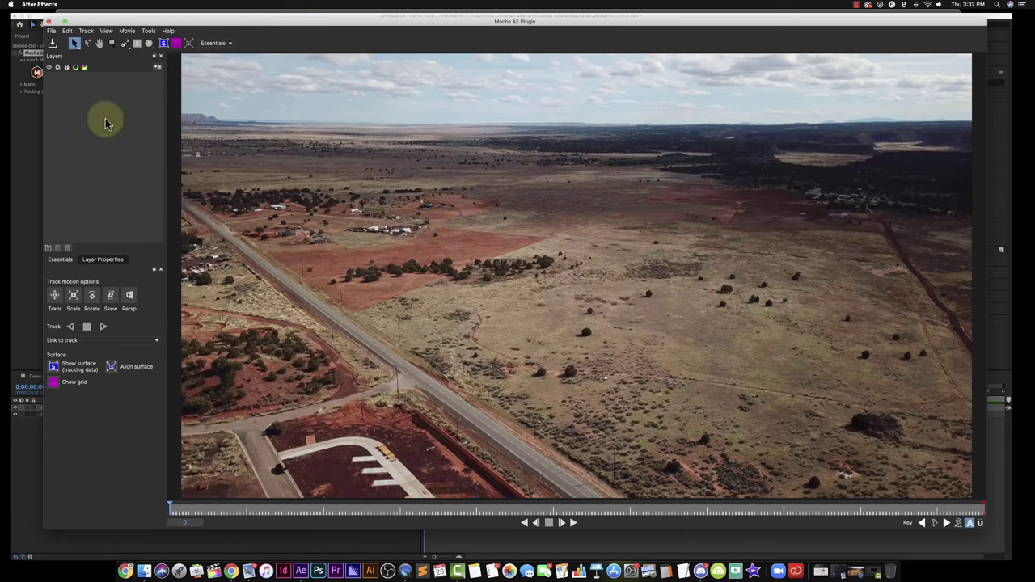
{"action": "left_click", "coordinate": [217, 43]}
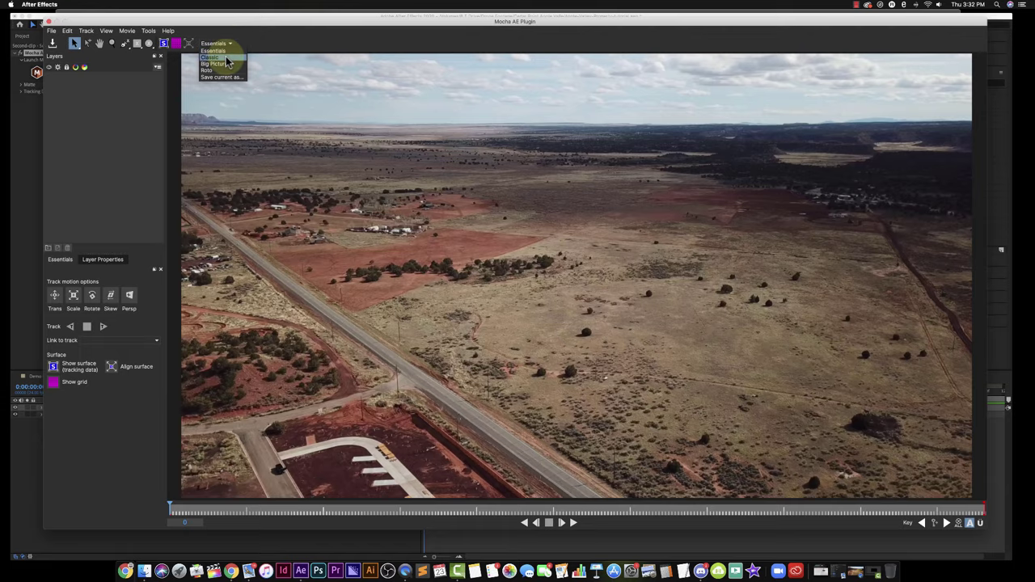
{"action": "left_click", "coordinate": [210, 56]}
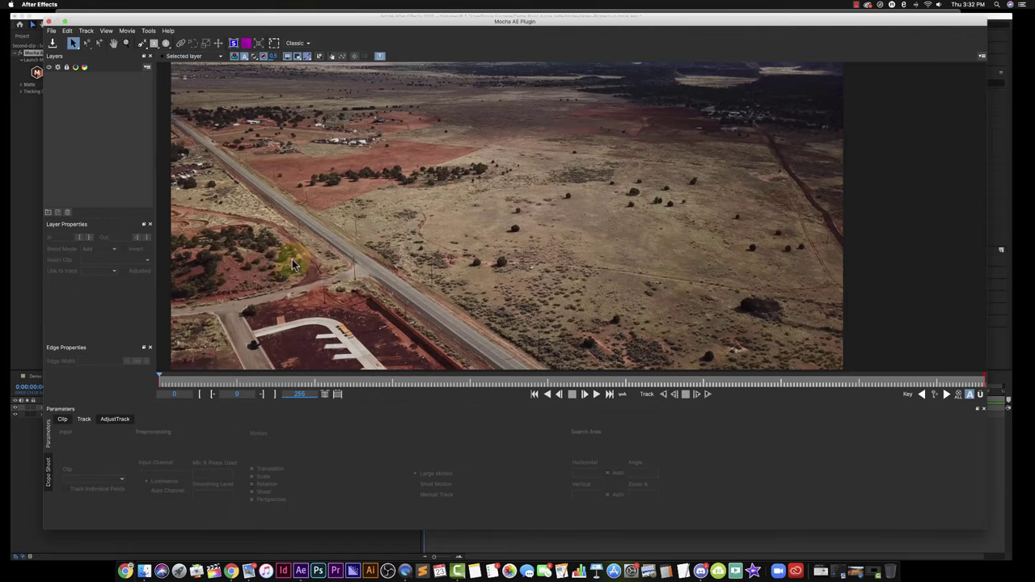
{"action": "left_click", "coordinate": [296, 44]}
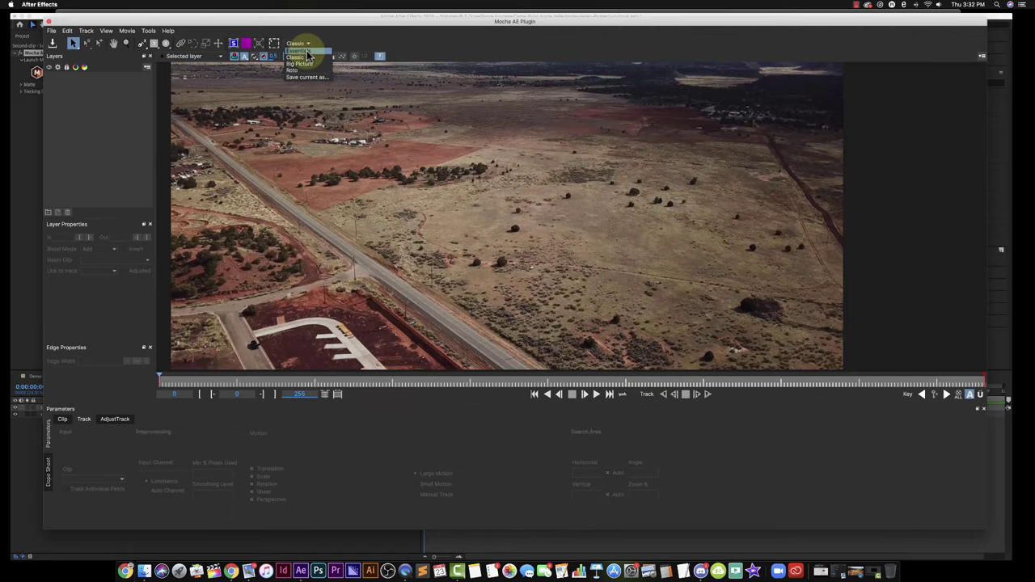
{"action": "left_click", "coordinate": [307, 50]}
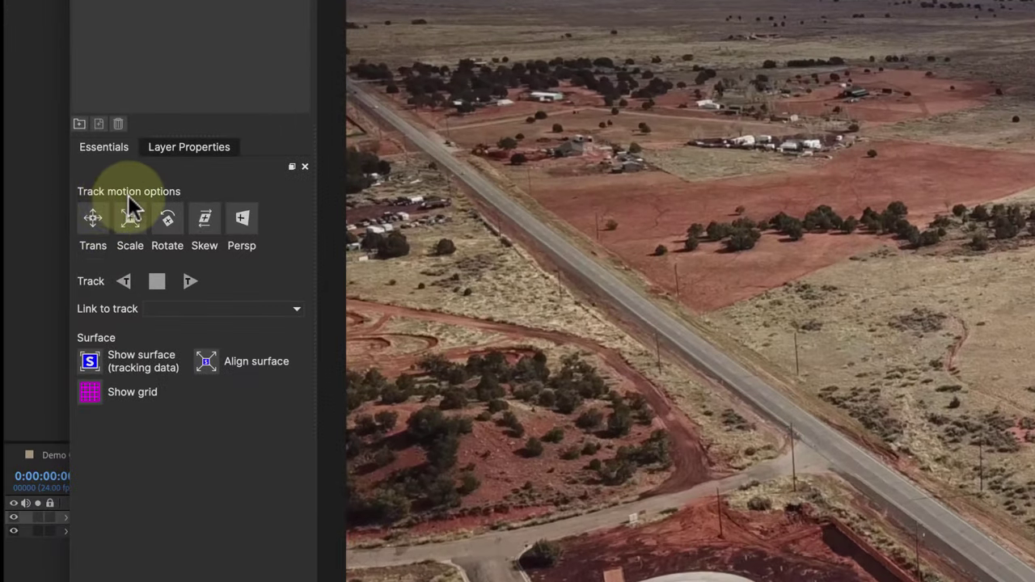
Enable Trans, Scale, Rotate and Skew motion tracking.
{"action": "left_click", "coordinate": [93, 218]}
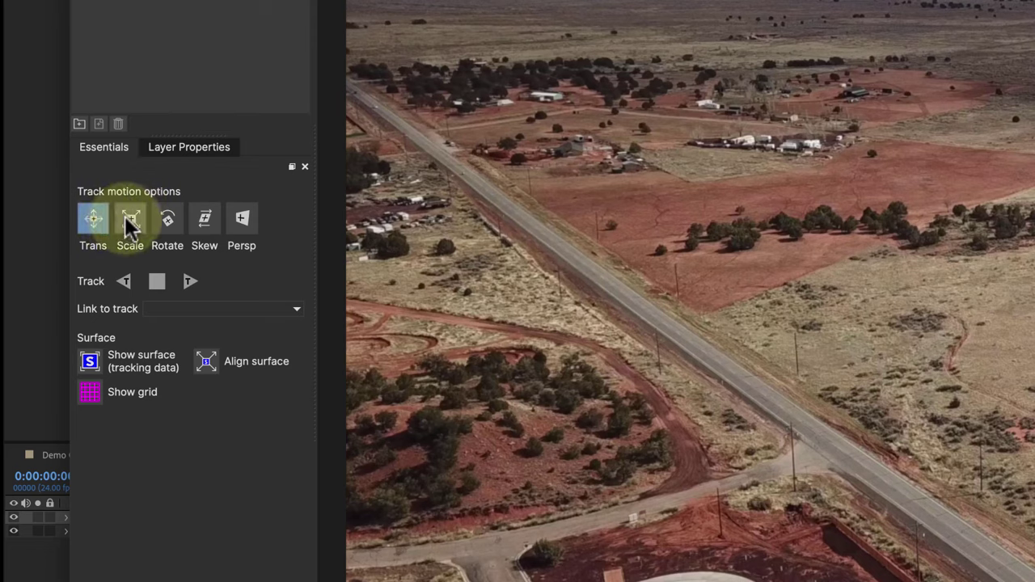
{"action": "left_click", "coordinate": [130, 219]}
{"action": "left_click", "coordinate": [168, 218]}
{"action": "left_click", "coordinate": [204, 219]}
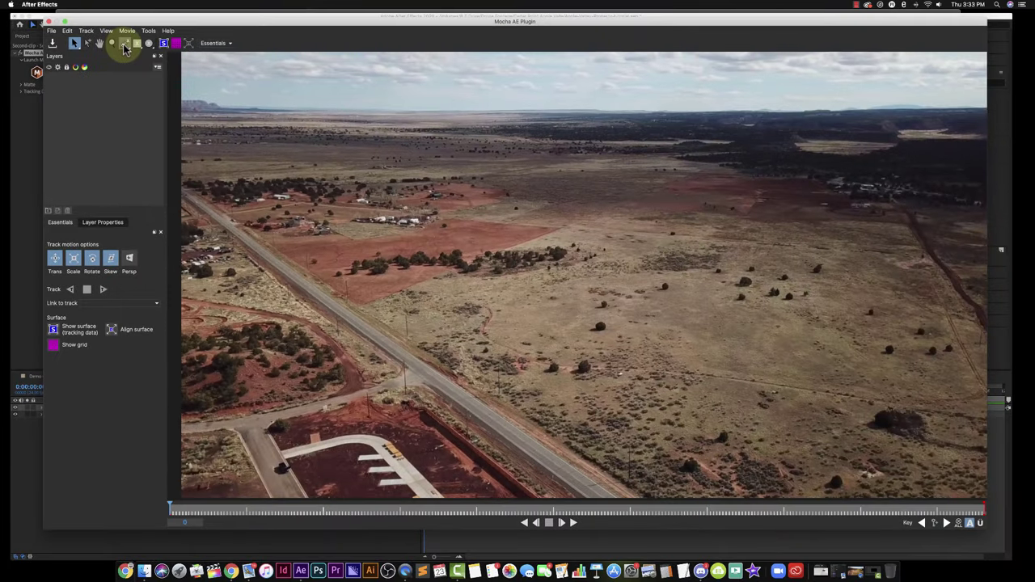
Draw a closed X-Spline from the roadside past the tree line to the parcel's right corners.
{"action": "left_click", "coordinate": [124, 46]}
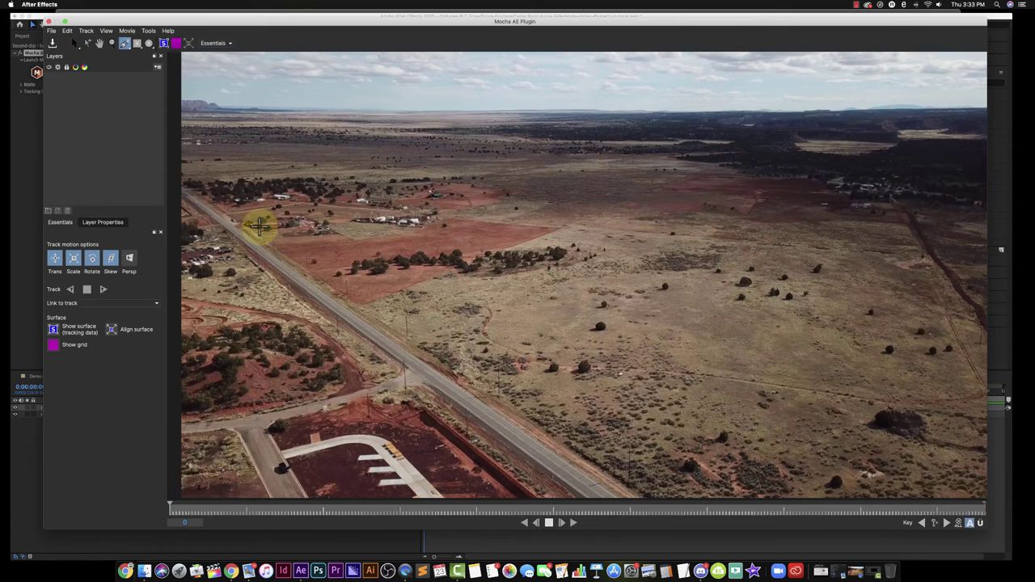
{"action": "left_click", "coordinate": [362, 305]}
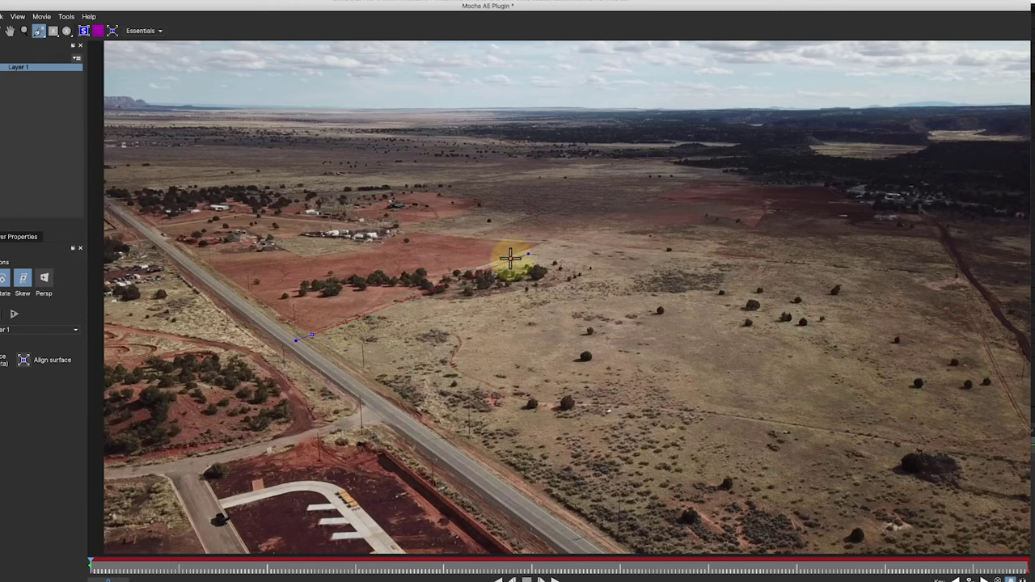
{"action": "left_click", "coordinate": [508, 255]}
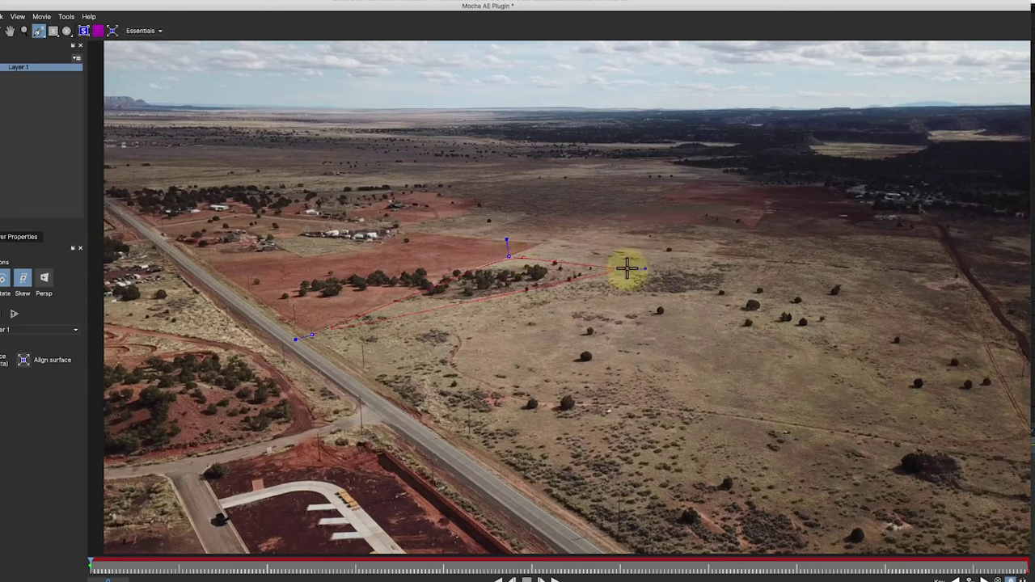
{"action": "left_click", "coordinate": [628, 268]}
{"action": "left_click", "coordinate": [639, 246]}
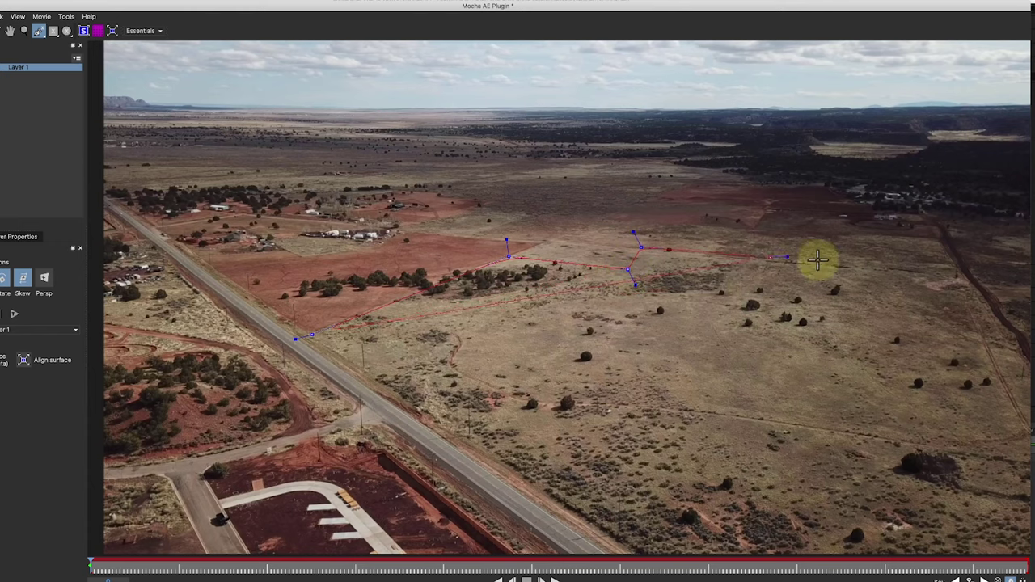
{"action": "left_click", "coordinate": [911, 269]}
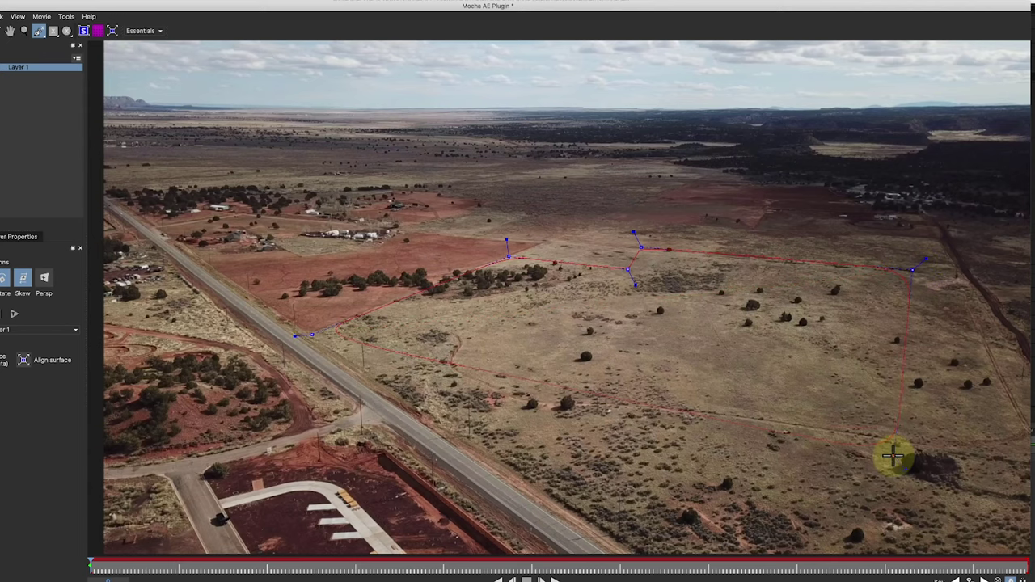
{"action": "left_click", "coordinate": [913, 548]}
{"action": "right_click", "coordinate": [901, 524]}
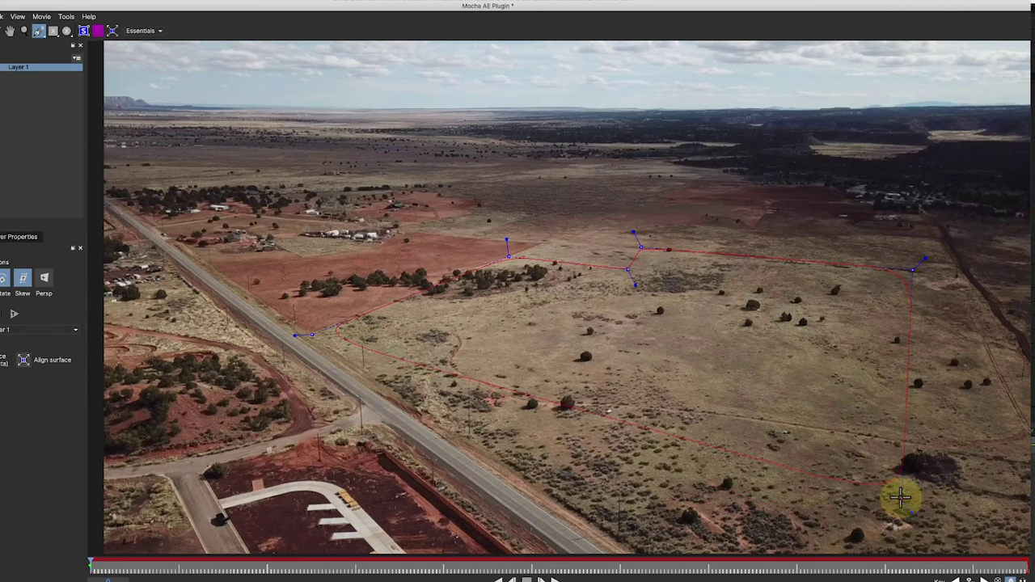
Pan the viewer, reposition the outline's bottom corner, and adjust the roadside point's curve.
{"action": "key", "text": "x"}
{"action": "left_click_drag", "start_coordinate": [901, 500], "coordinate": [1021, 516]}
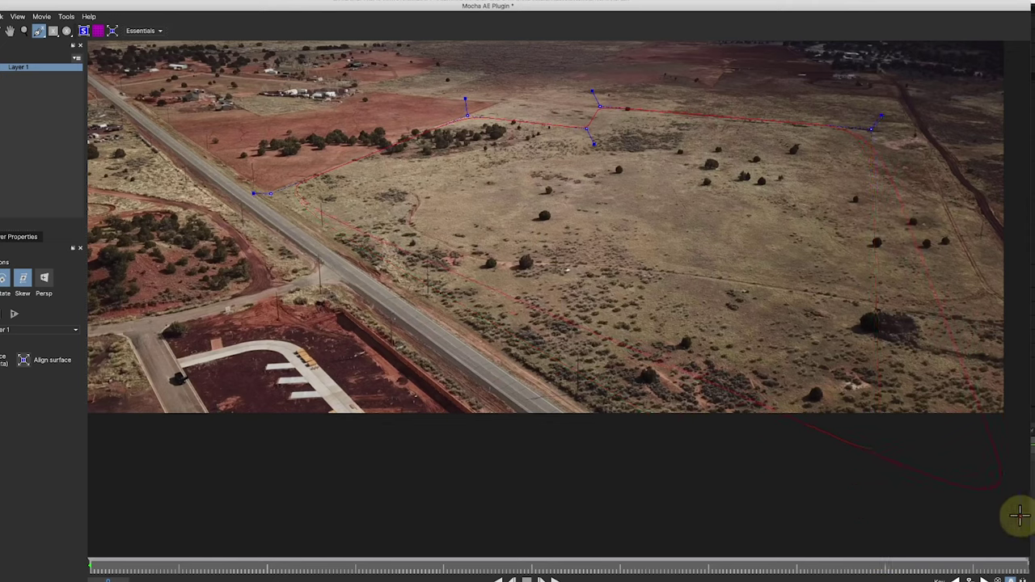
{"action": "left_click_drag", "start_coordinate": [1020, 516], "coordinate": [879, 538]}
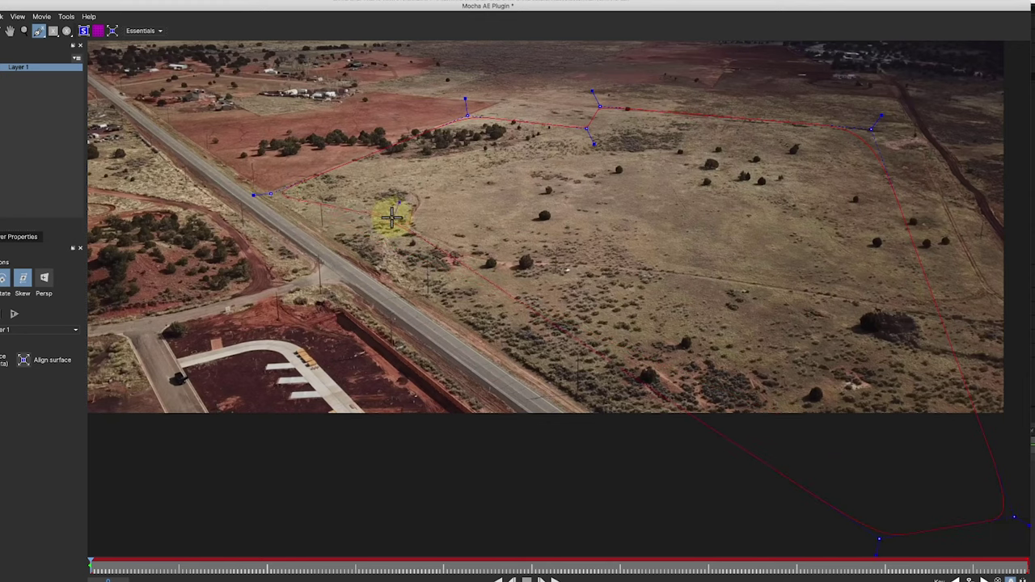
{"action": "left_click_drag", "start_coordinate": [271, 194], "coordinate": [271, 194]}
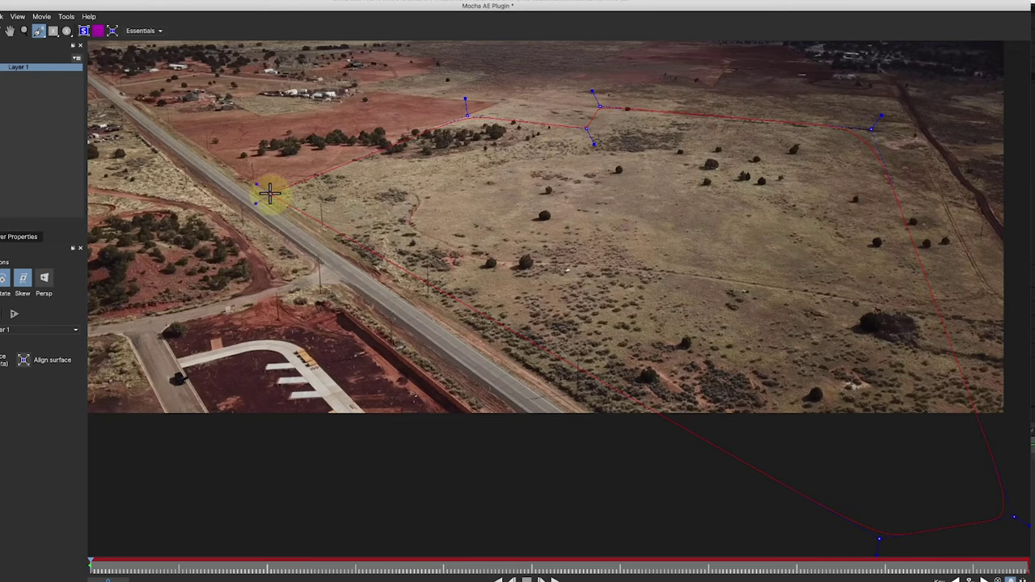
{"action": "left_click_drag", "start_coordinate": [271, 195], "coordinate": [271, 194]}
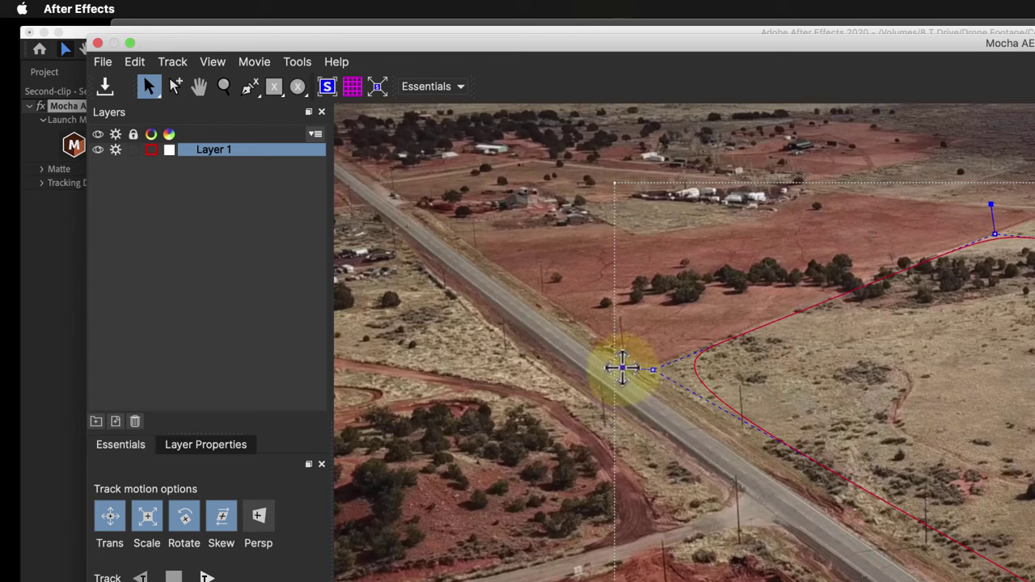
Sharpen the roadside corner and shift points and tangents to fit the field edge.
{"action": "mouse_move", "coordinate": [620, 368]}
{"action": "left_mouse_down"}
{"action": "mouse_move", "coordinate": [603, 365]}
{"action": "mouse_move", "coordinate": [616, 368]}
{"action": "left_mouse_up"}
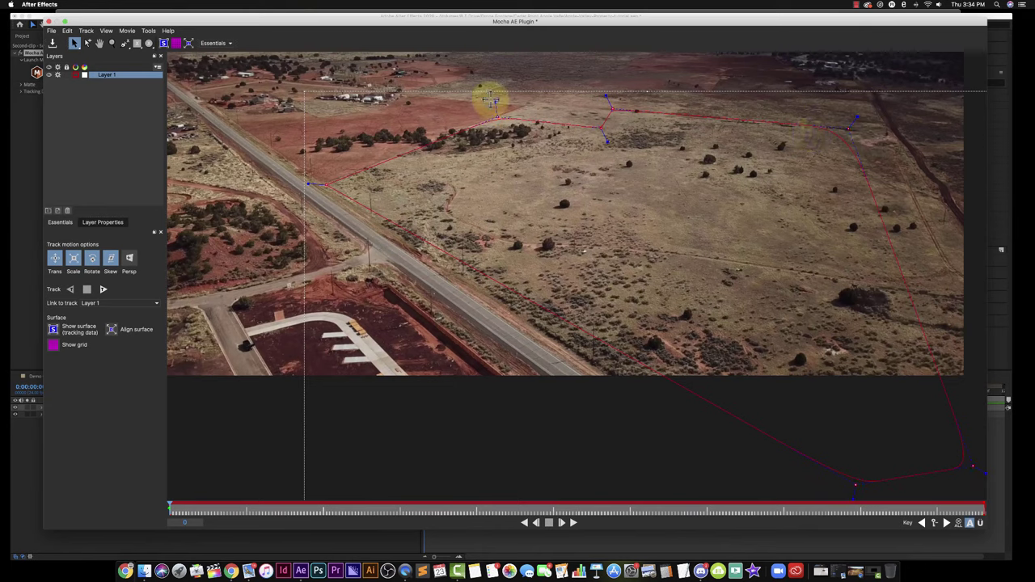
{"action": "left_click_drag", "start_coordinate": [495, 101], "coordinate": [493, 96]}
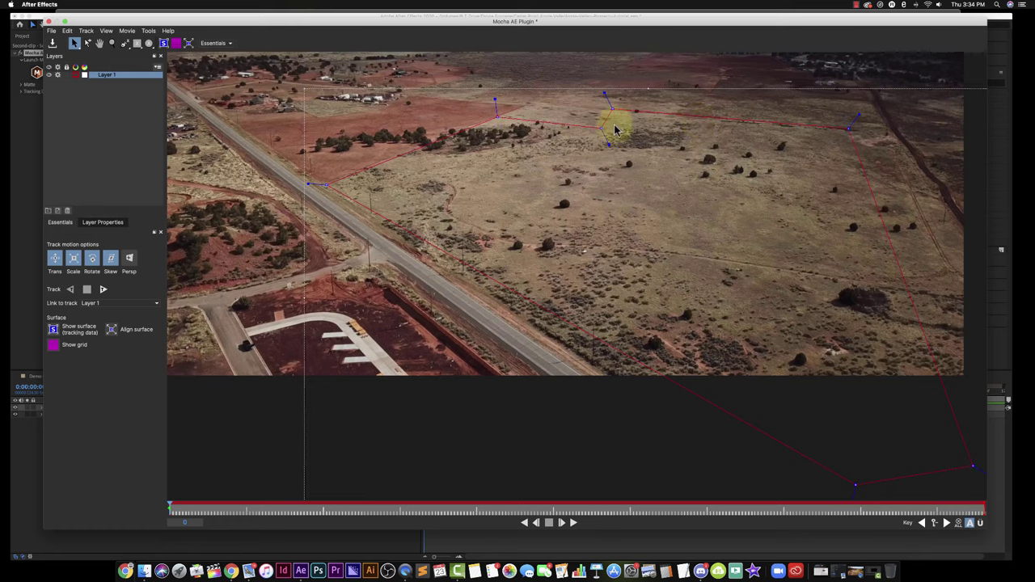
{"action": "left_click_drag", "start_coordinate": [600, 128], "coordinate": [588, 125]}
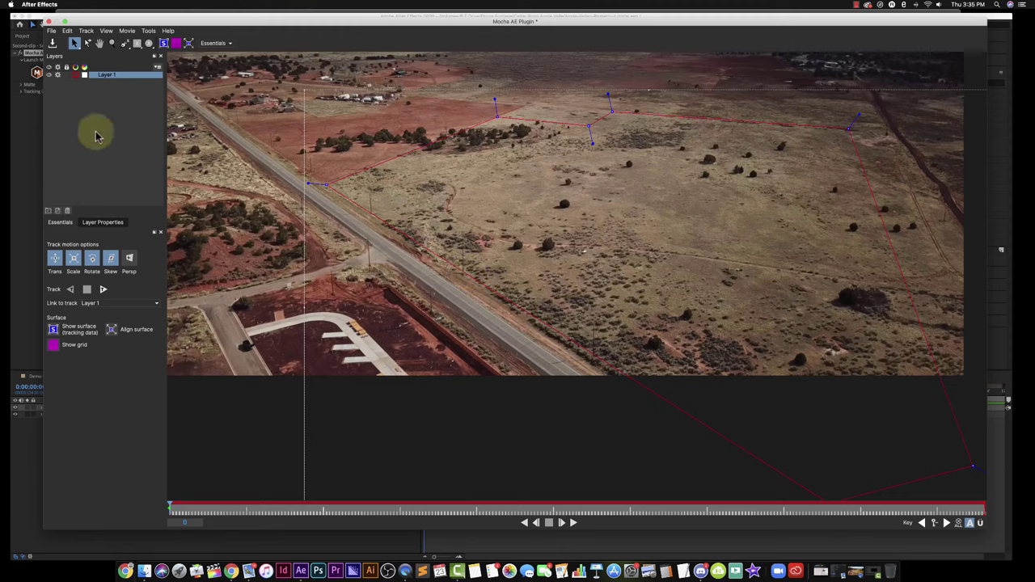
Track Layer 1 forward through the clip to frame 255.
{"action": "left_click", "coordinate": [103, 291]}
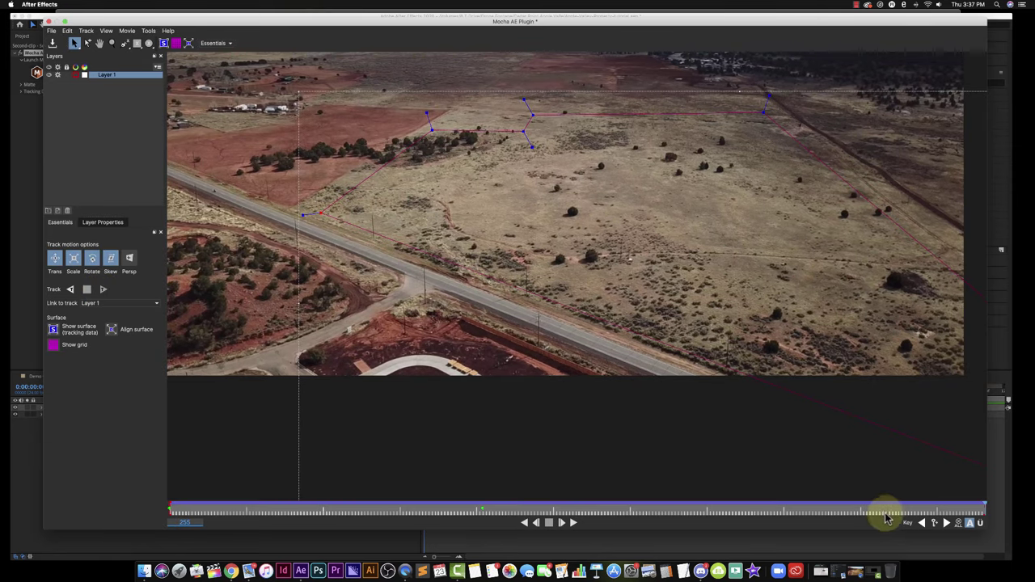
{"action": "left_click", "coordinate": [871, 506]}
{"action": "left_click_drag", "start_coordinate": [871, 510], "coordinate": [308, 506]}
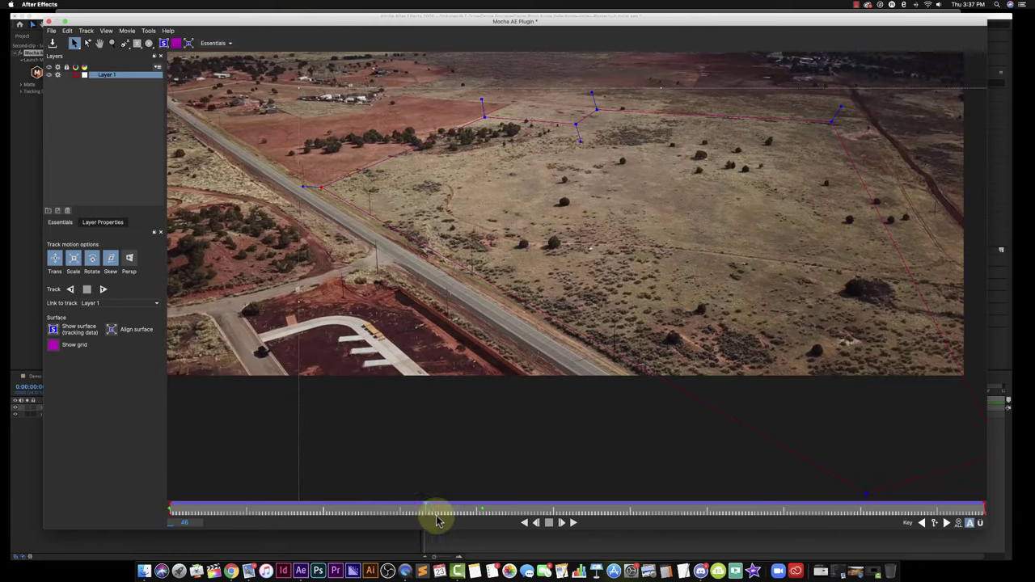
{"action": "left_click_drag", "start_coordinate": [437, 521], "coordinate": [758, 519]}
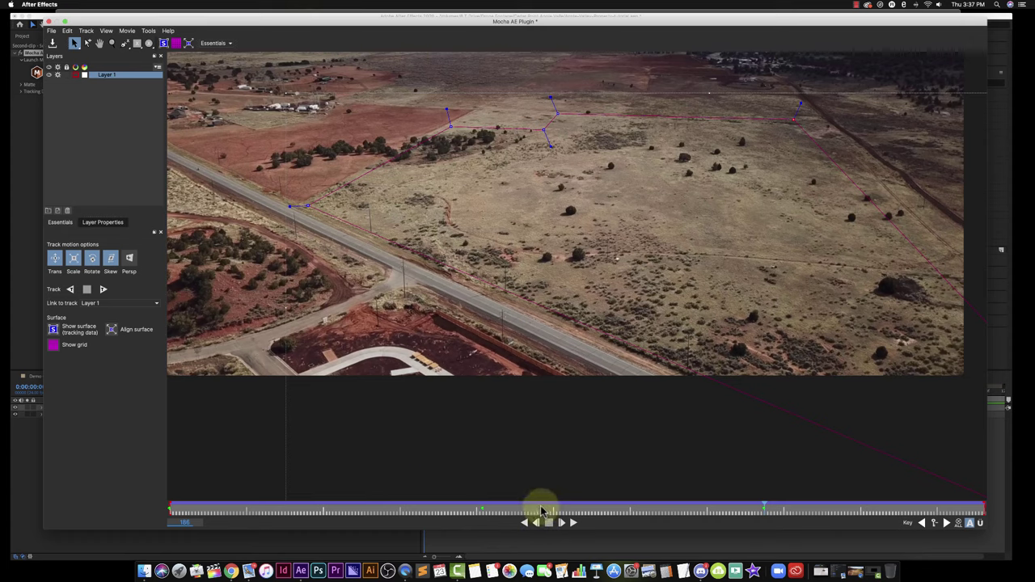
{"action": "key", "text": "space"}
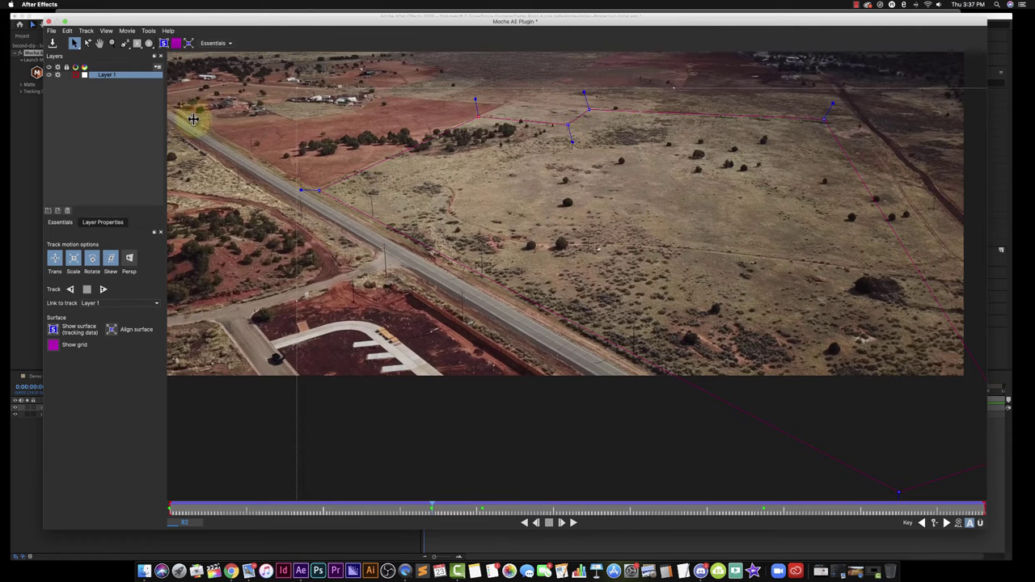
{"action": "left_click", "coordinate": [196, 508]}
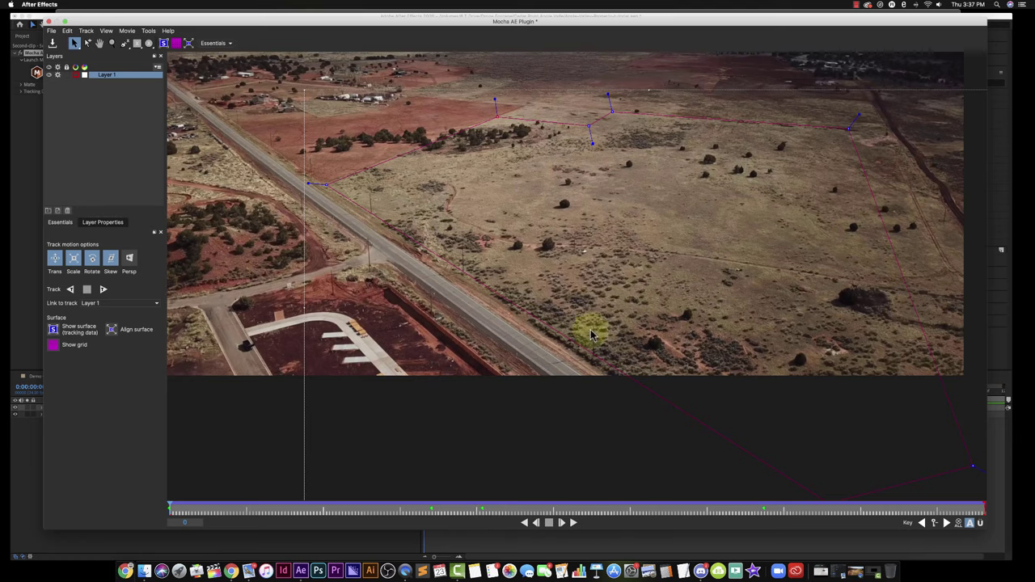
{"action": "left_click", "coordinate": [553, 508]}
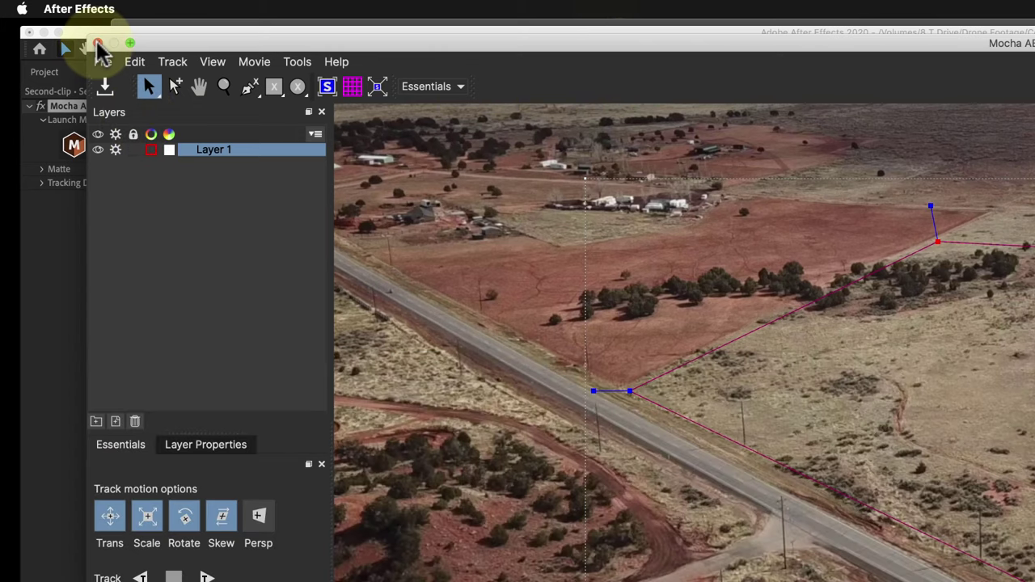
Close Mocha and expand the Mocha AE effect's Tracking Data and Matte settings.
{"action": "left_click", "coordinate": [97, 42]}
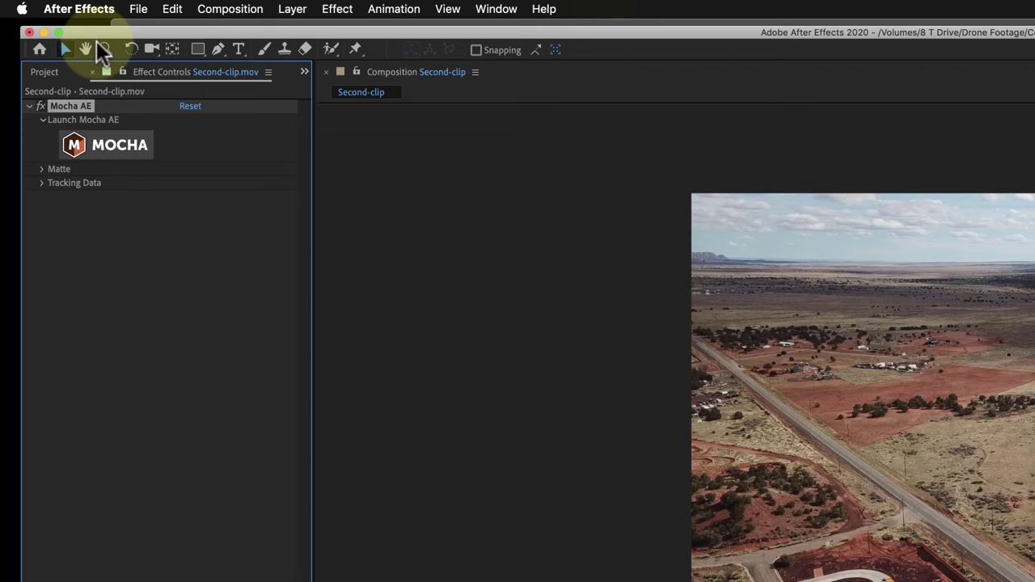
{"action": "left_click", "coordinate": [120, 147]}
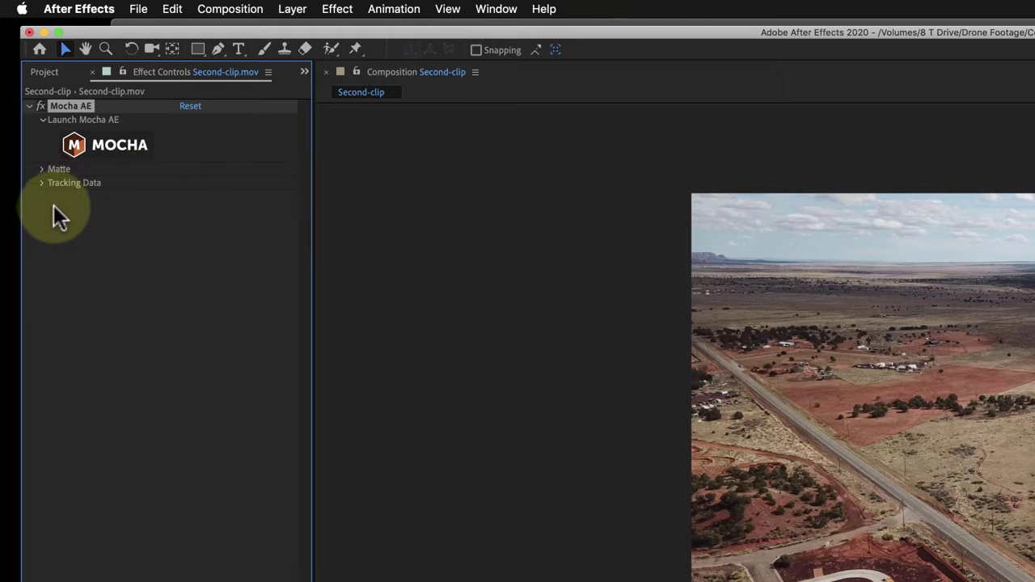
{"action": "left_click", "coordinate": [42, 182]}
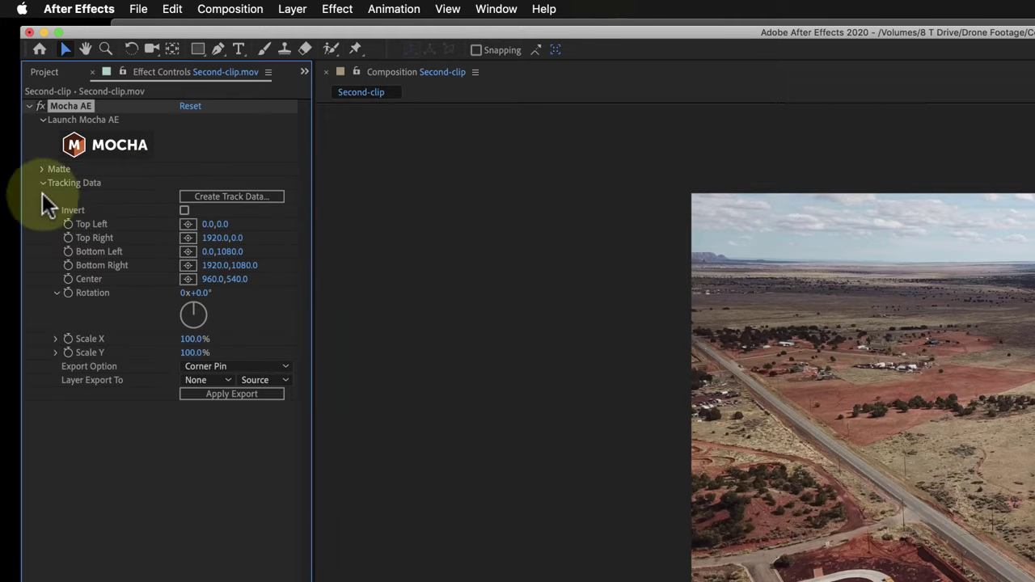
{"action": "left_click", "coordinate": [42, 170]}
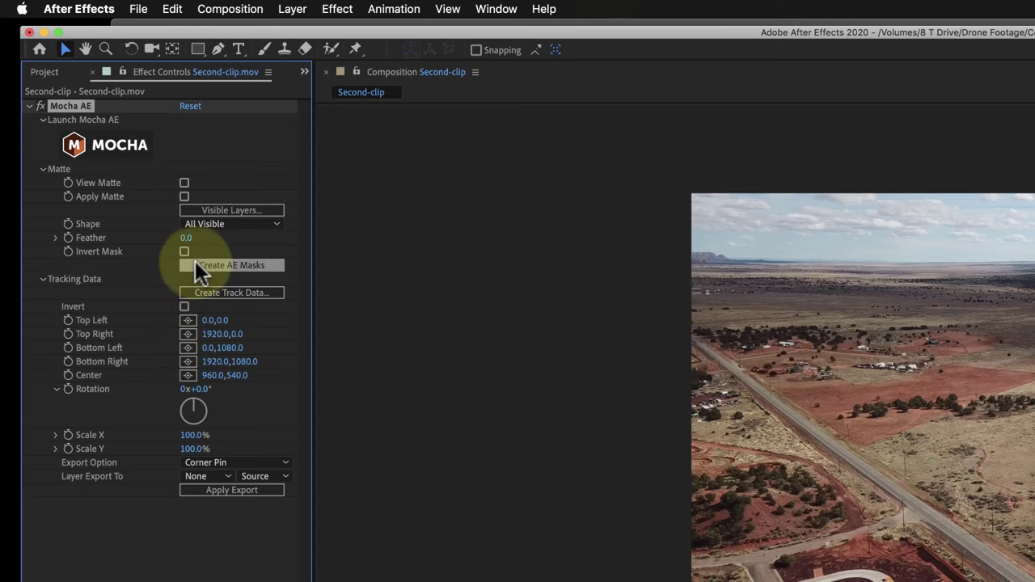
Create AE masks from the tracked shape and hide the lower full-frame layer 2.
{"action": "left_click", "coordinate": [241, 270]}
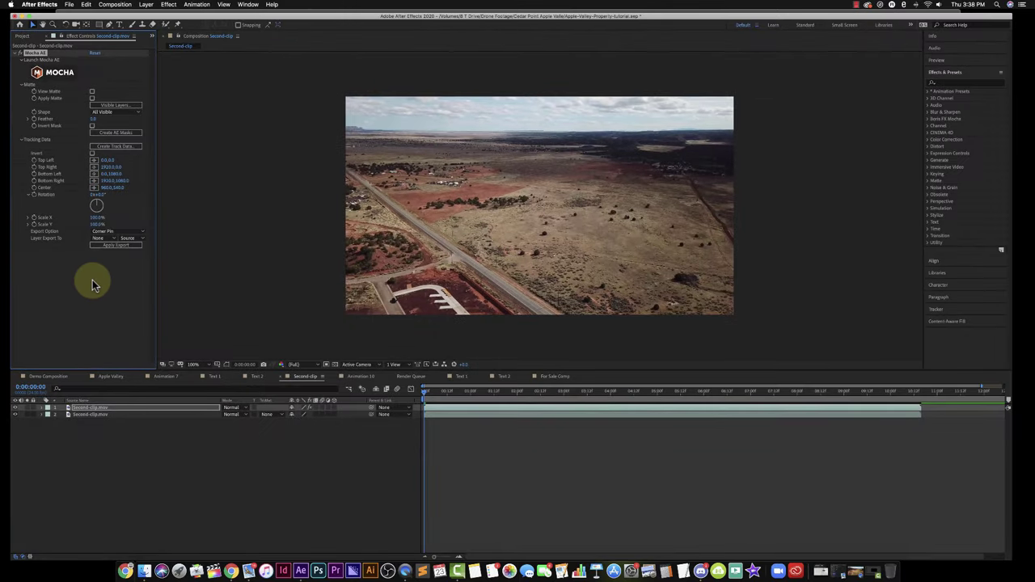
{"action": "left_click", "coordinate": [15, 415]}
{"action": "left_click", "coordinate": [15, 414]}
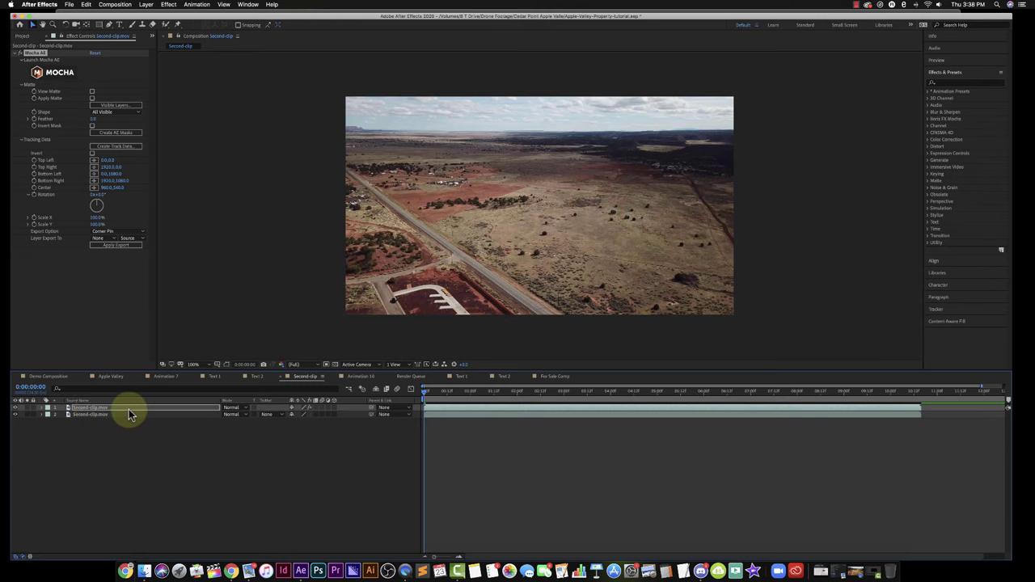
{"action": "left_click", "coordinate": [16, 415]}
{"action": "left_click", "coordinate": [558, 302]}
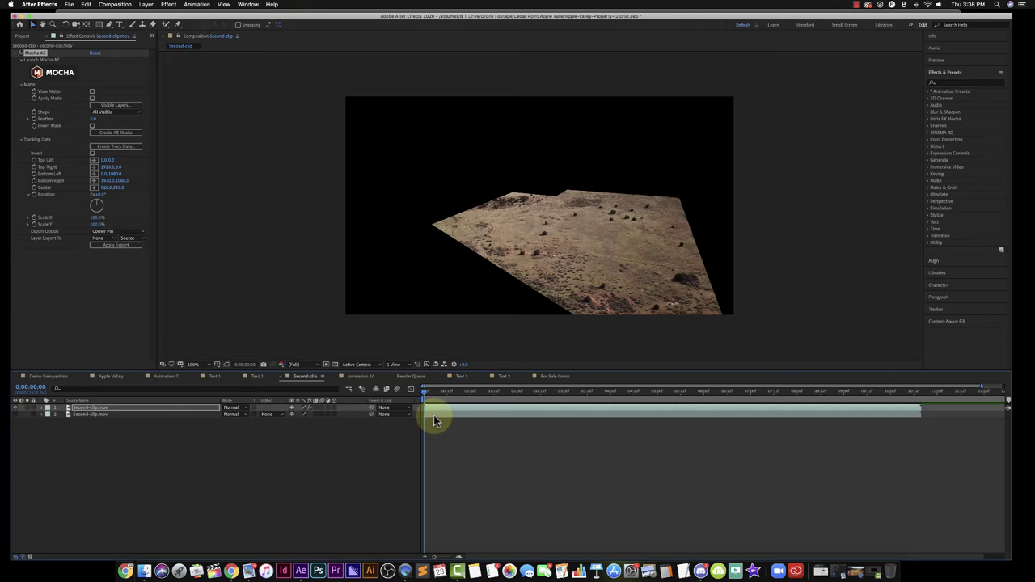
Preview the masked parcel playback and return to the start of the clip.
{"action": "key", "text": "space"}
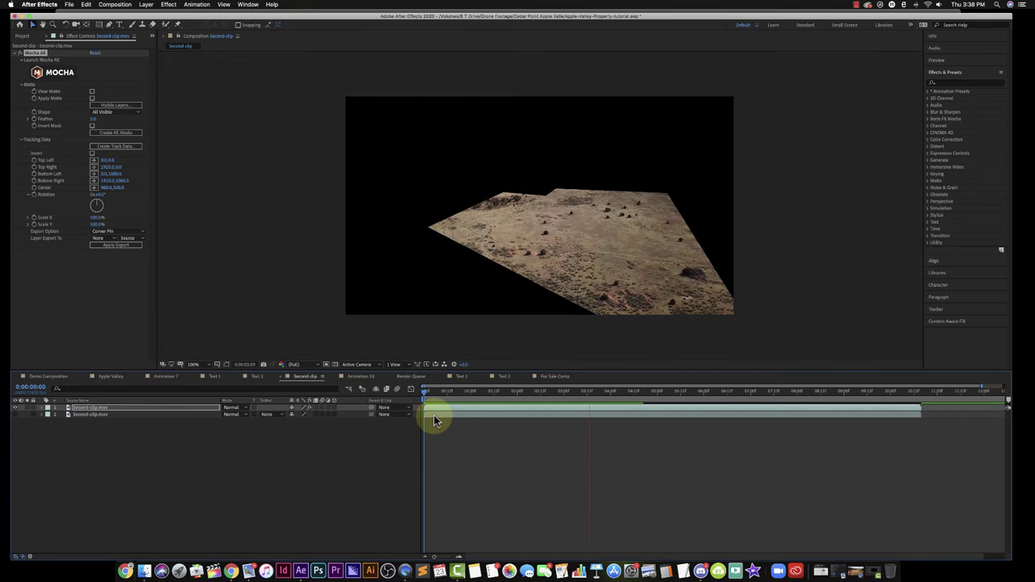
{"action": "key", "text": "space"}
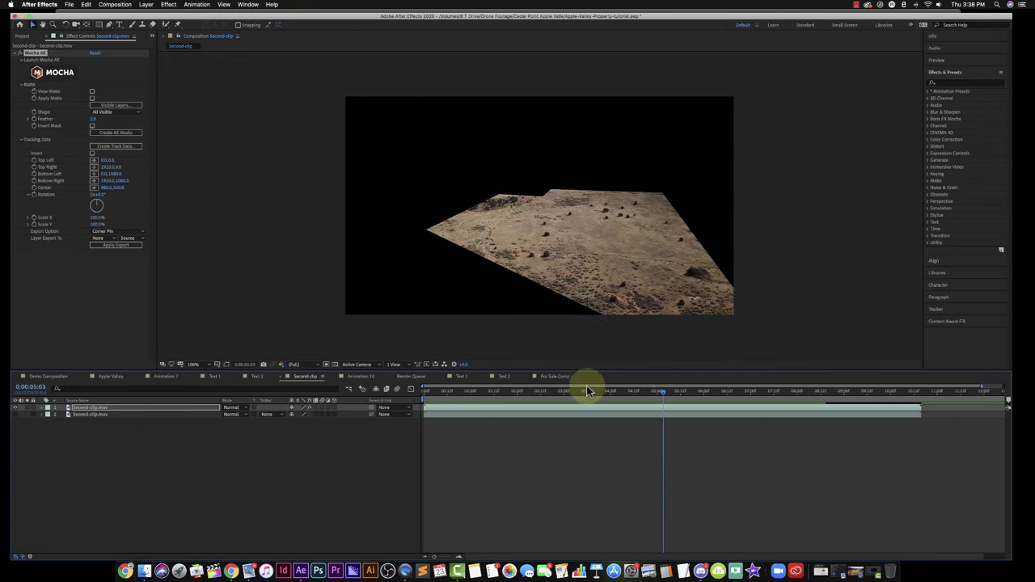
{"action": "left_click_drag", "start_coordinate": [656, 392], "coordinate": [25, 419]}
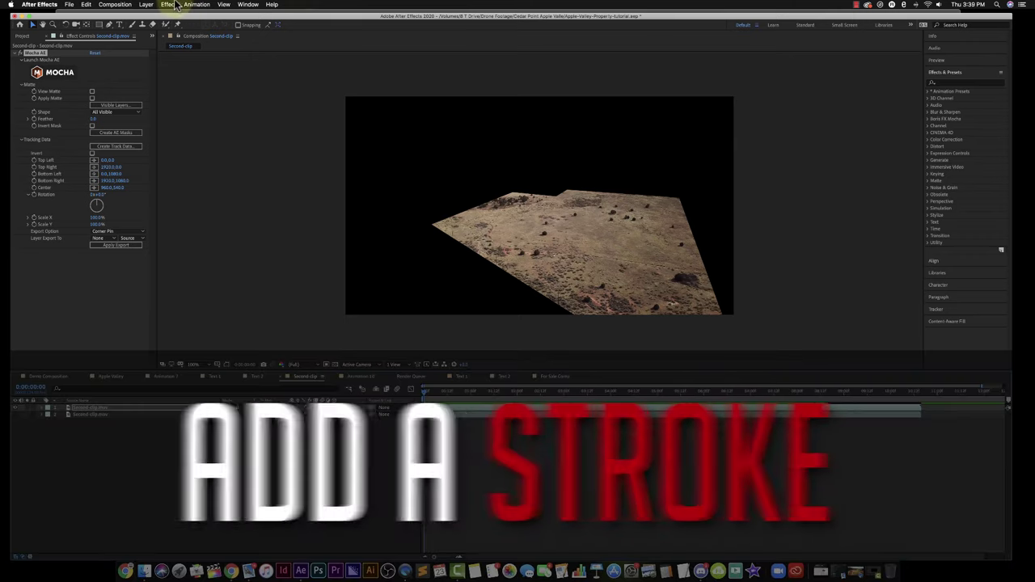
Apply Effect > Generate > Stroke to layer 1 and expand its Stroke properties.
{"action": "left_click", "coordinate": [169, 5]}
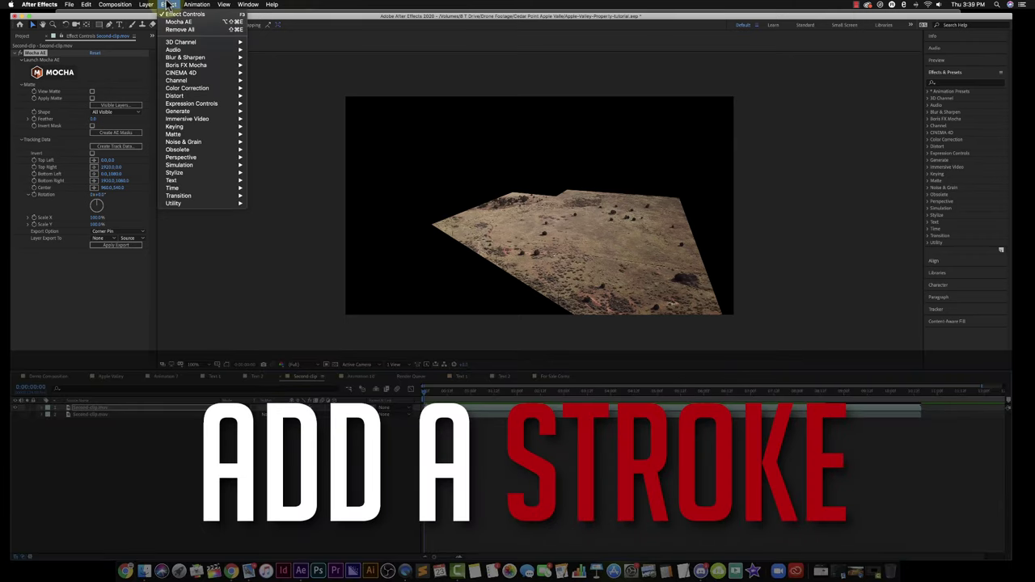
{"action": "mouse_move", "coordinate": [182, 111]}
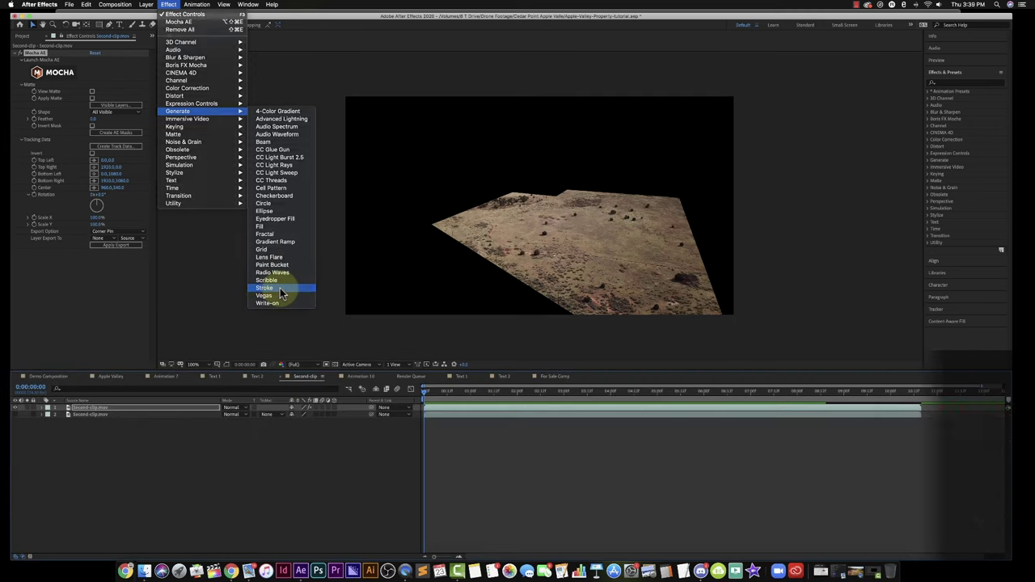
{"action": "left_click", "coordinate": [281, 290]}
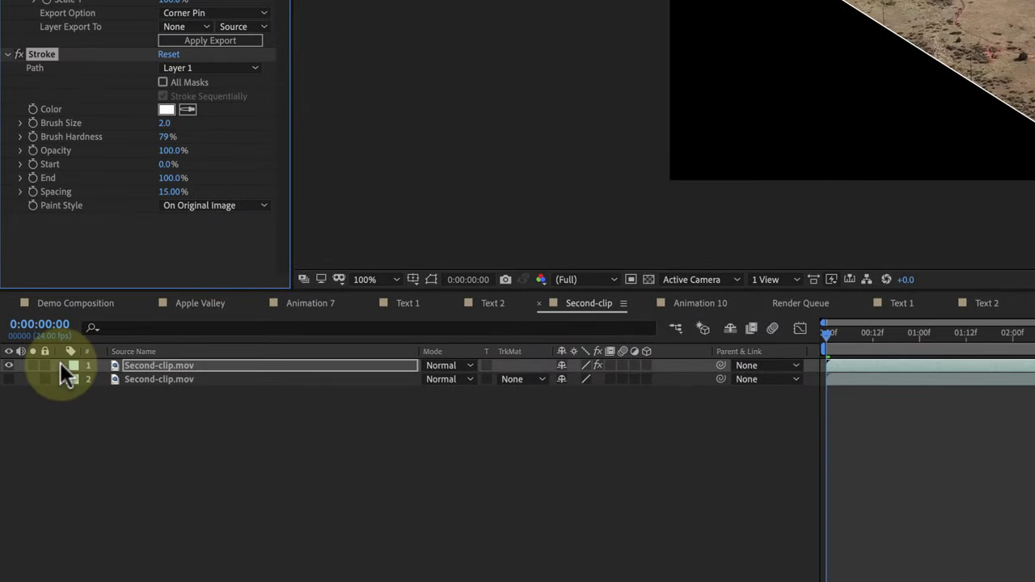
{"action": "left_click", "coordinate": [42, 407]}
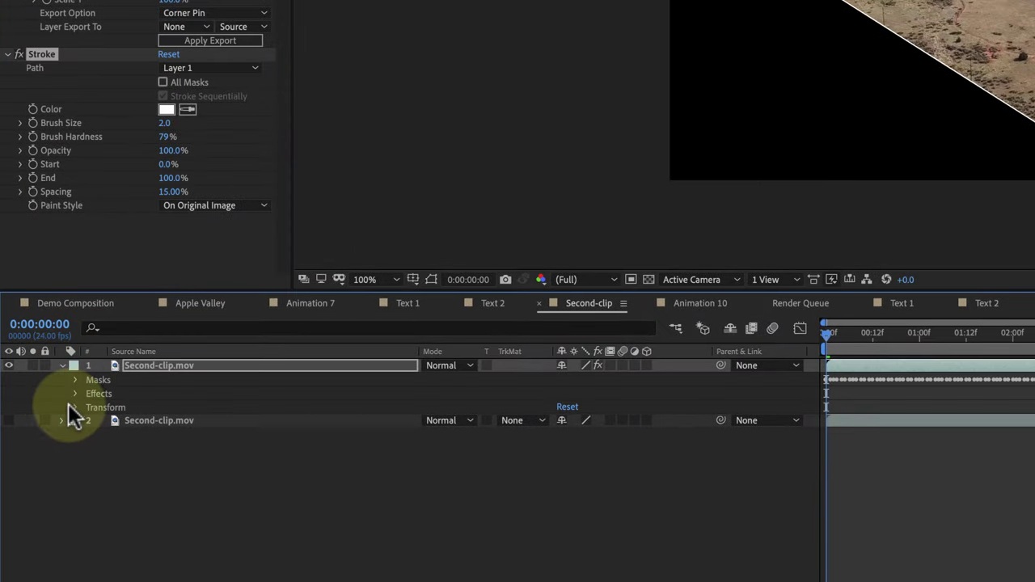
{"action": "left_click", "coordinate": [74, 393]}
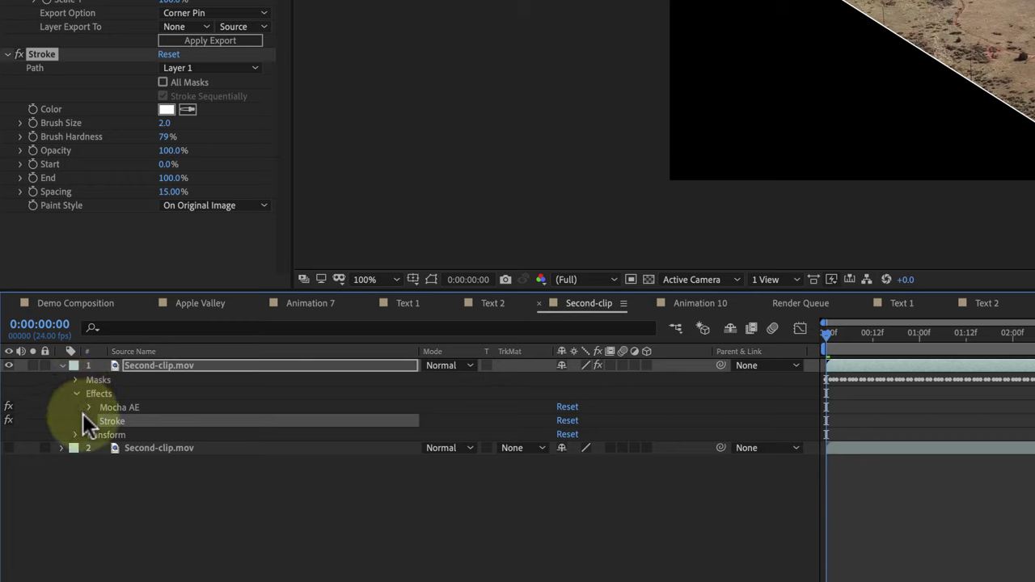
{"action": "left_click", "coordinate": [89, 421]}
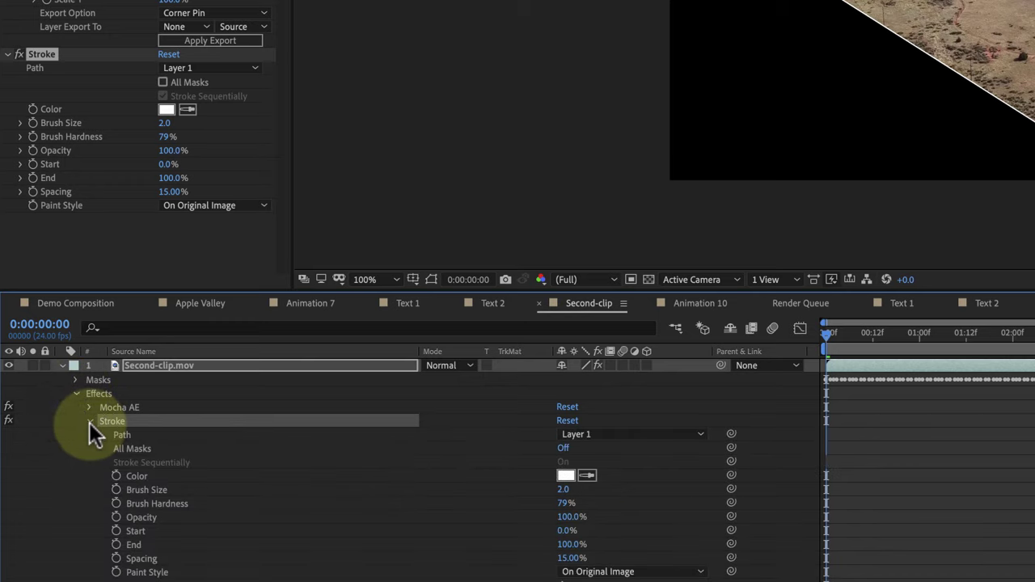
Set the Stroke effect's colour to red.
{"action": "left_click", "coordinate": [567, 477]}
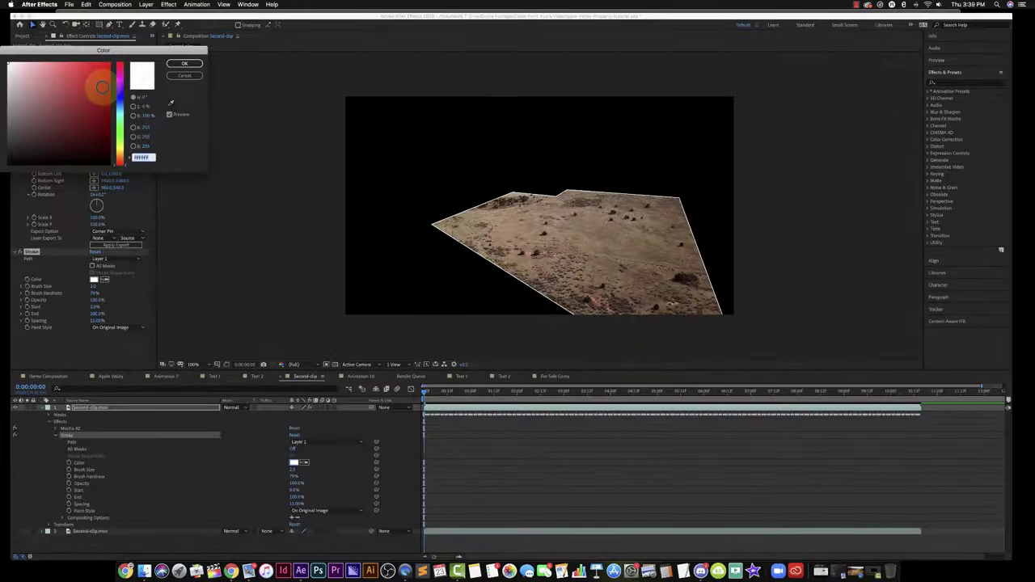
{"action": "left_click_drag", "start_coordinate": [103, 84], "coordinate": [113, 70]}
{"action": "left_click", "coordinate": [181, 64]}
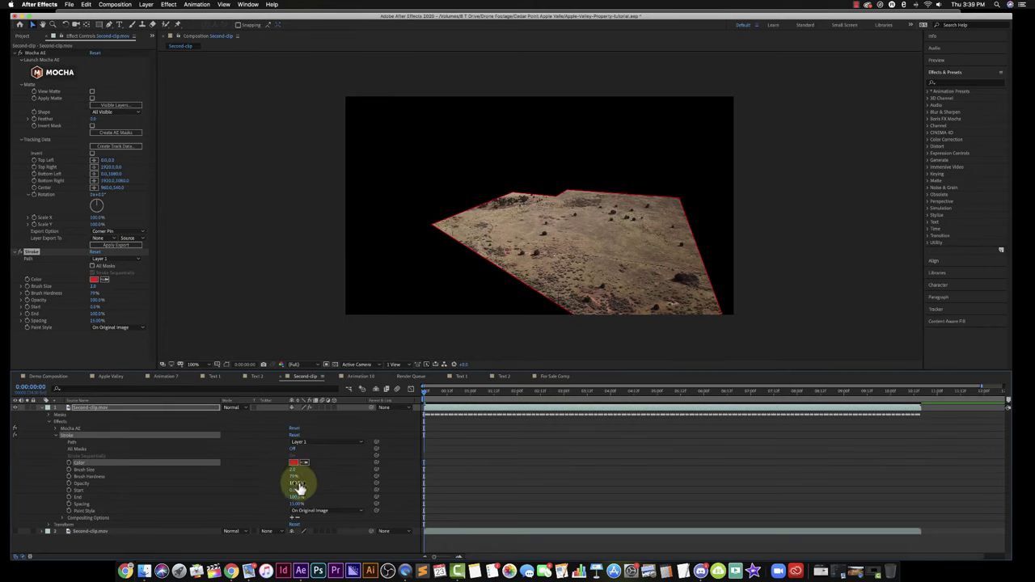
Raise the Stroke Brush Size to 6.4 and preview the outlined clip.
{"action": "left_click_drag", "start_coordinate": [297, 469], "coordinate": [308, 470]}
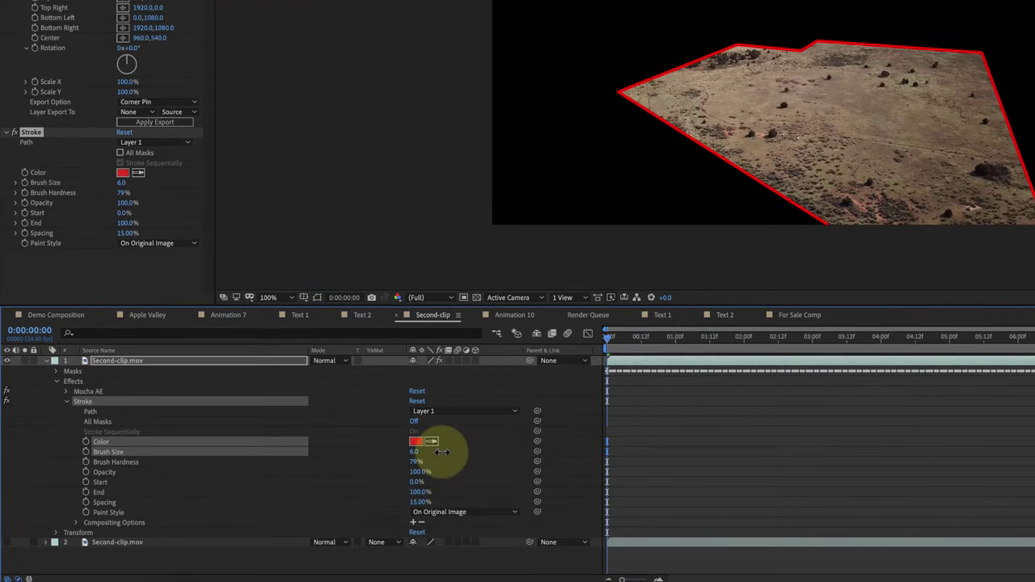
{"action": "mouse_move", "coordinate": [443, 452]}
{"action": "left_mouse_down"}
{"action": "mouse_move", "coordinate": [457, 452]}
{"action": "mouse_move", "coordinate": [443, 450]}
{"action": "left_mouse_up"}
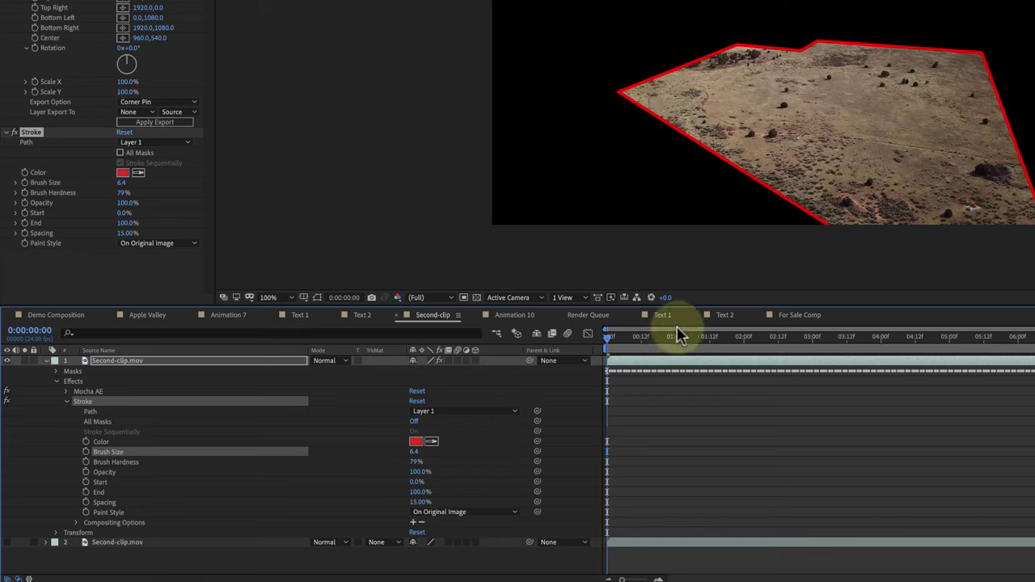
{"action": "key", "text": "space"}
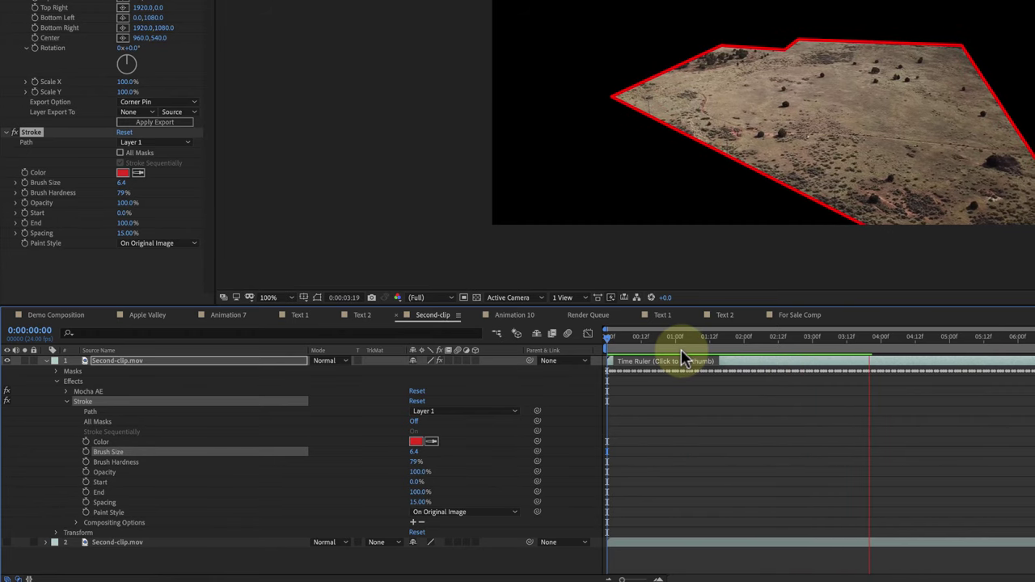
Review the outlined footage and stop the playhead at 0:00:02:07.
{"action": "key", "text": "space"}
{"action": "left_click_drag", "start_coordinate": [901, 340], "coordinate": [614, 335]}
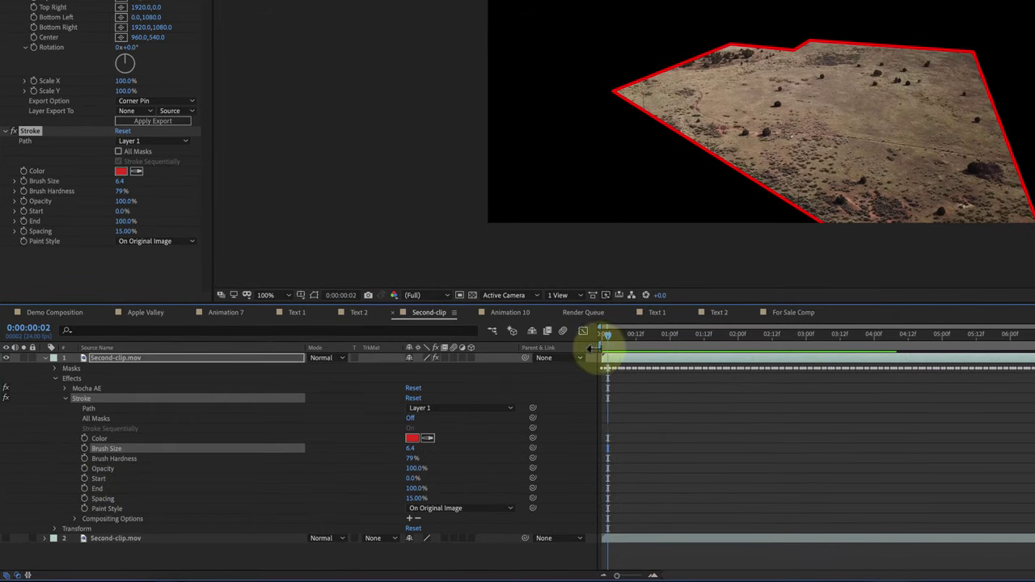
{"action": "left_click_drag", "start_coordinate": [611, 336], "coordinate": [778, 337]}
{"action": "left_click", "coordinate": [600, 338]}
{"action": "key", "text": "space"}
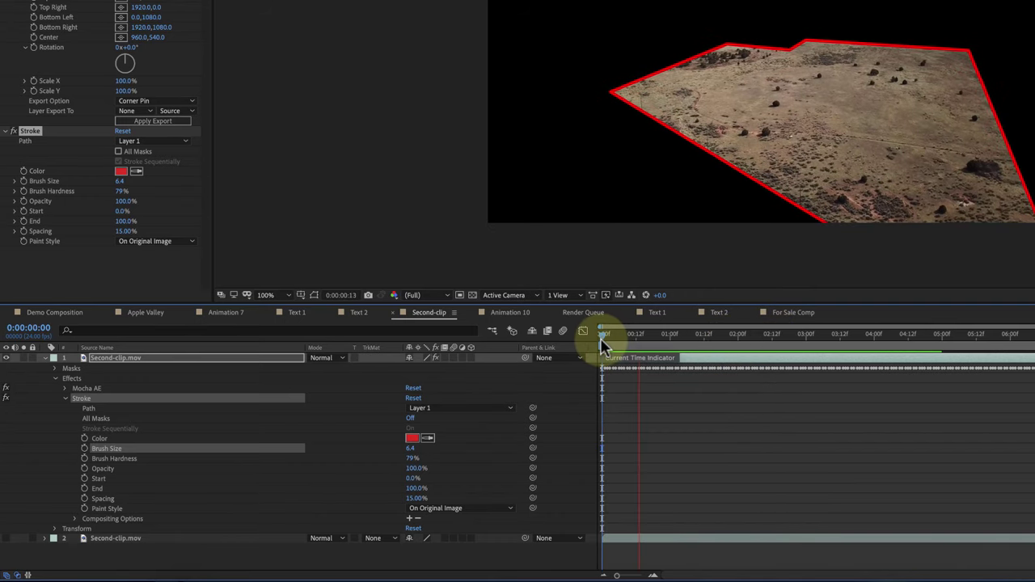
{"action": "key", "text": "space"}
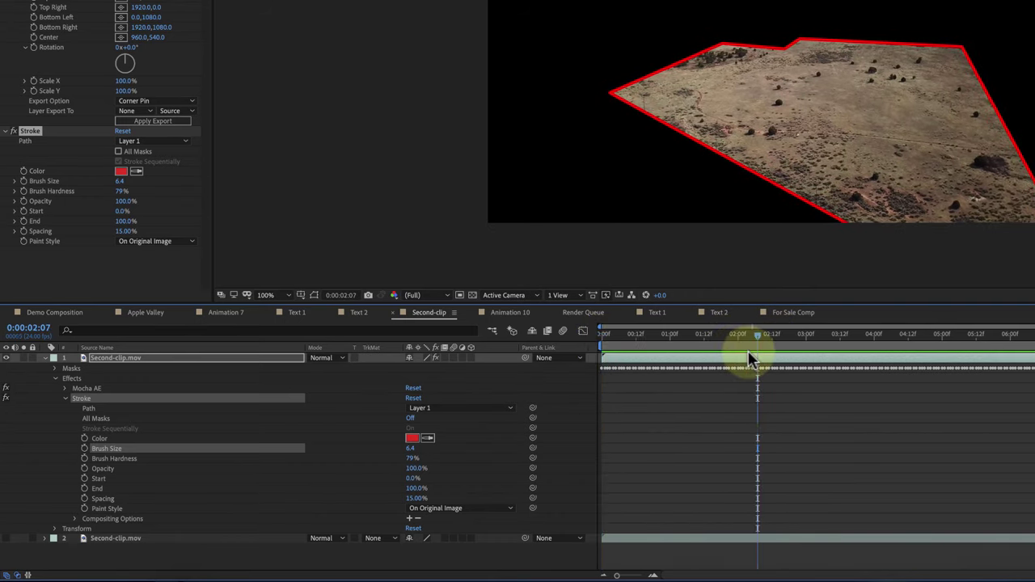
Keyframe Stroke End at 100% at 0:00:02:07 and 0% at the first frame.
{"action": "left_click", "coordinate": [85, 490]}
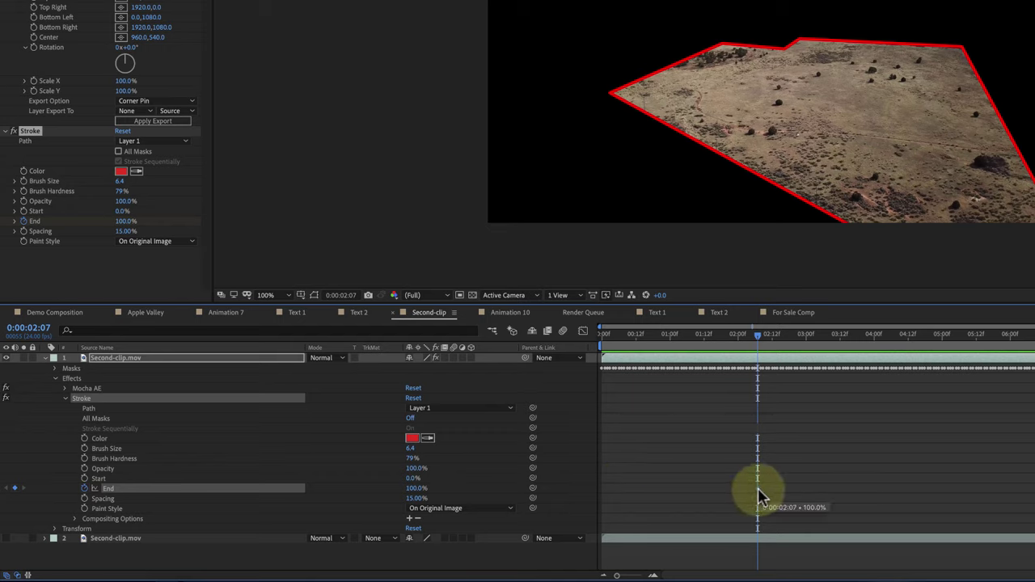
{"action": "left_click_drag", "start_coordinate": [756, 335], "coordinate": [600, 344]}
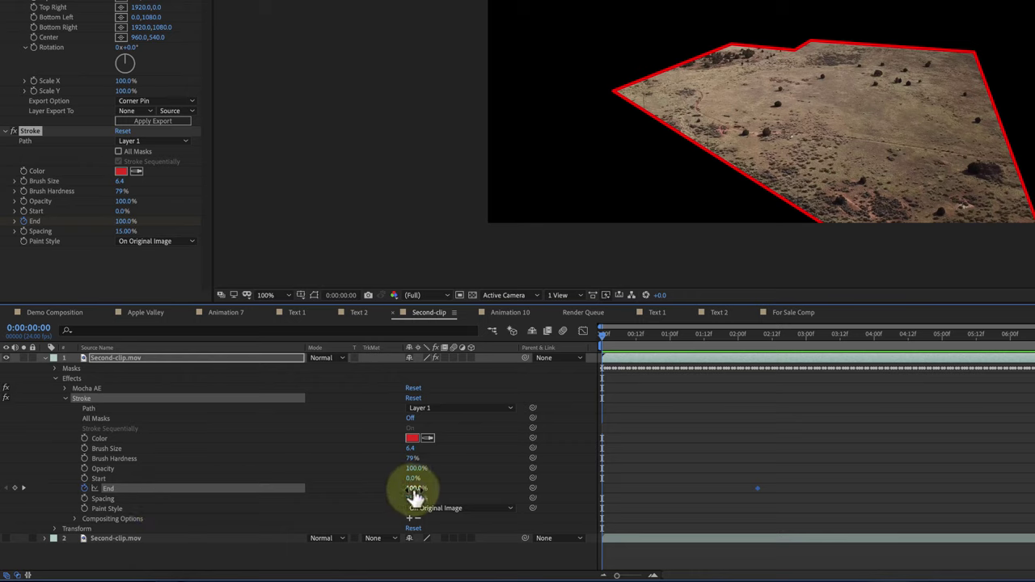
{"action": "left_click_drag", "start_coordinate": [414, 488], "coordinate": [368, 489]}
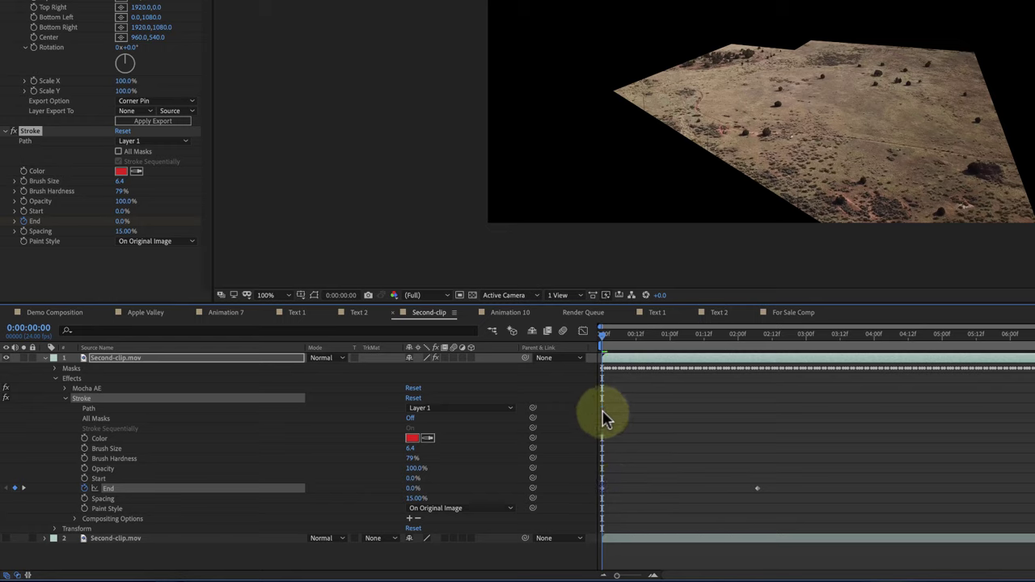
Preview the outline drawing on and re-expand the layer's properties.
{"action": "key", "text": "space"}
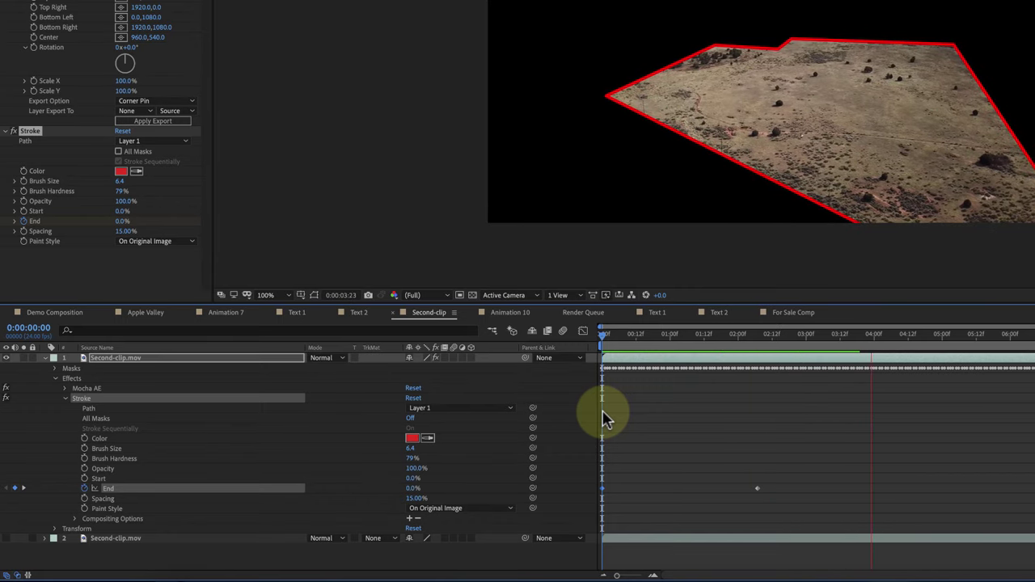
{"action": "key", "text": "u"}
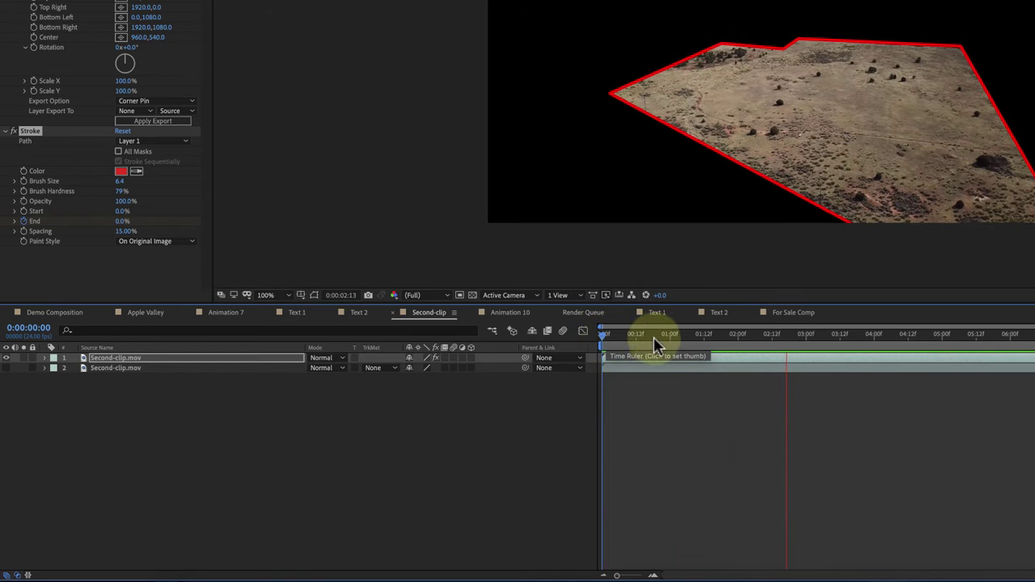
{"action": "key", "text": "space"}
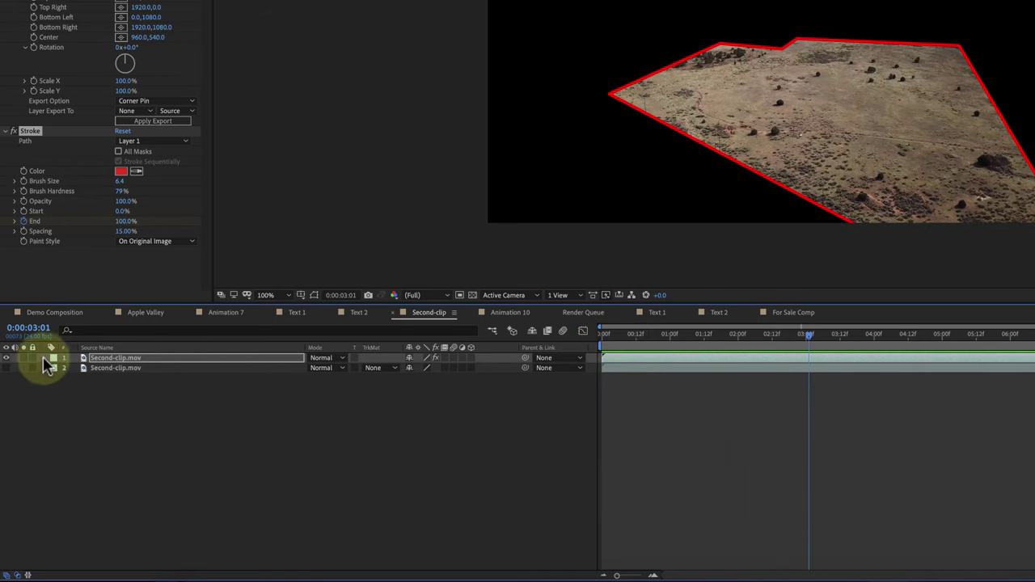
{"action": "left_click", "coordinate": [44, 359]}
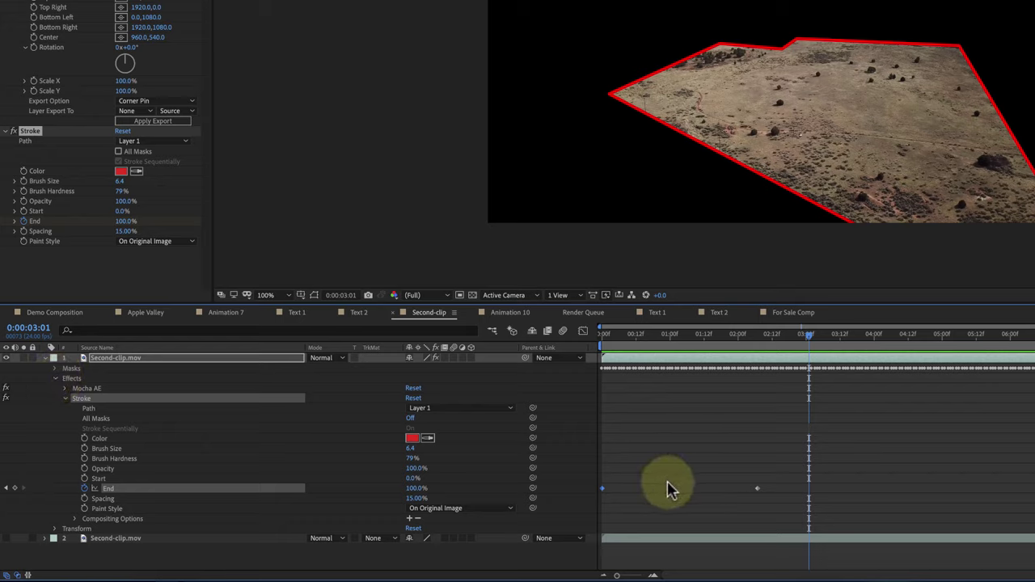
Move both End keyframes later in time and preview the retimed draw-on.
{"action": "left_click", "coordinate": [608, 491]}
{"action": "left_click_drag", "start_coordinate": [603, 489], "coordinate": [695, 488]}
{"action": "left_click_drag", "start_coordinate": [809, 489], "coordinate": [837, 495]}
{"action": "left_click_drag", "start_coordinate": [809, 335], "coordinate": [657, 343]}
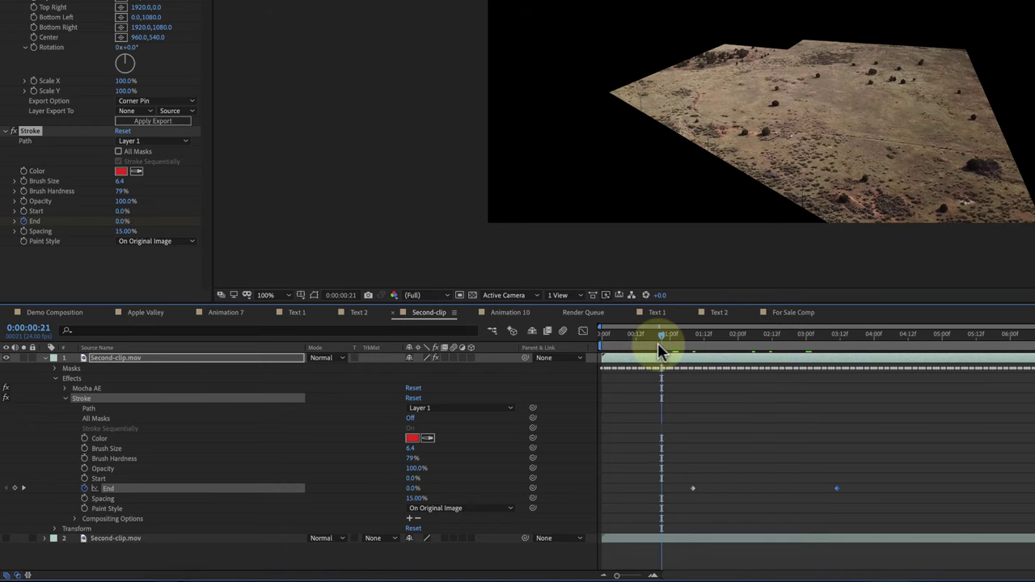
{"action": "key", "text": "space"}
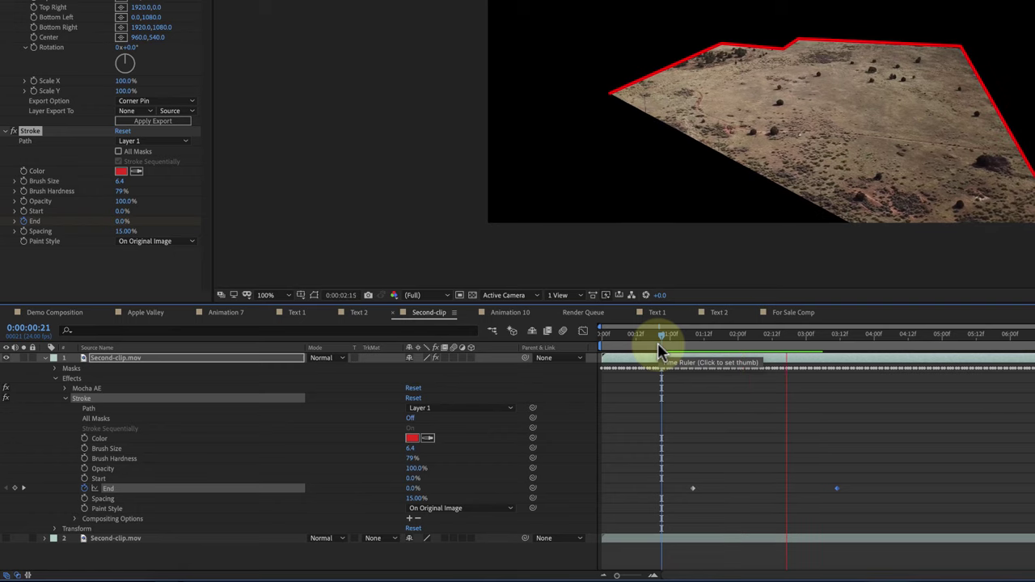
{"action": "key", "text": "space"}
Replay from the start and nudge the last End keyframe slightly later.
{"action": "key", "text": "Home"}
{"action": "key", "text": "space"}
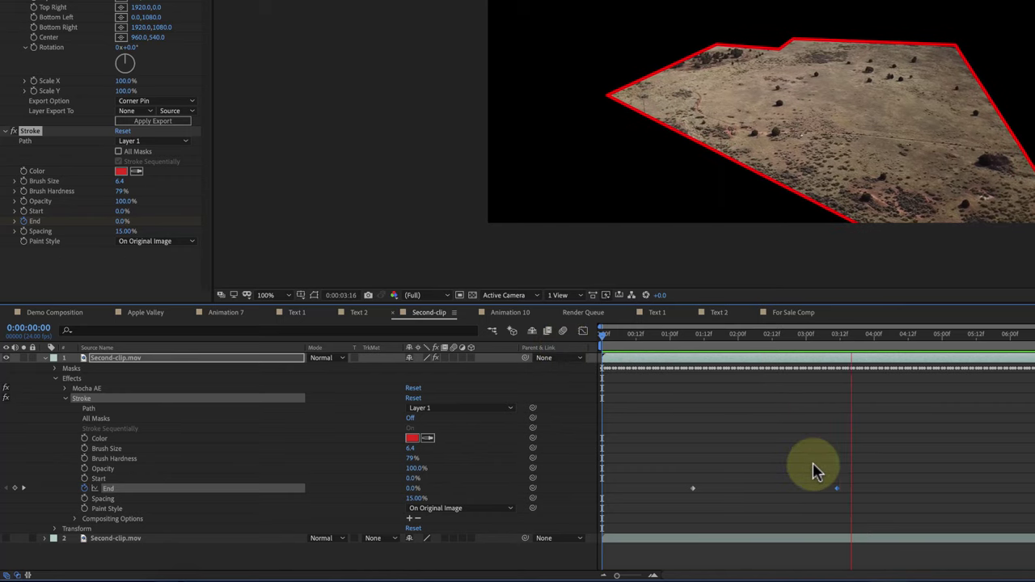
{"action": "key", "text": "space"}
{"action": "left_click", "coordinate": [758, 489]}
{"action": "left_click_drag", "start_coordinate": [864, 340], "coordinate": [596, 342]}
{"action": "key", "text": "space"}
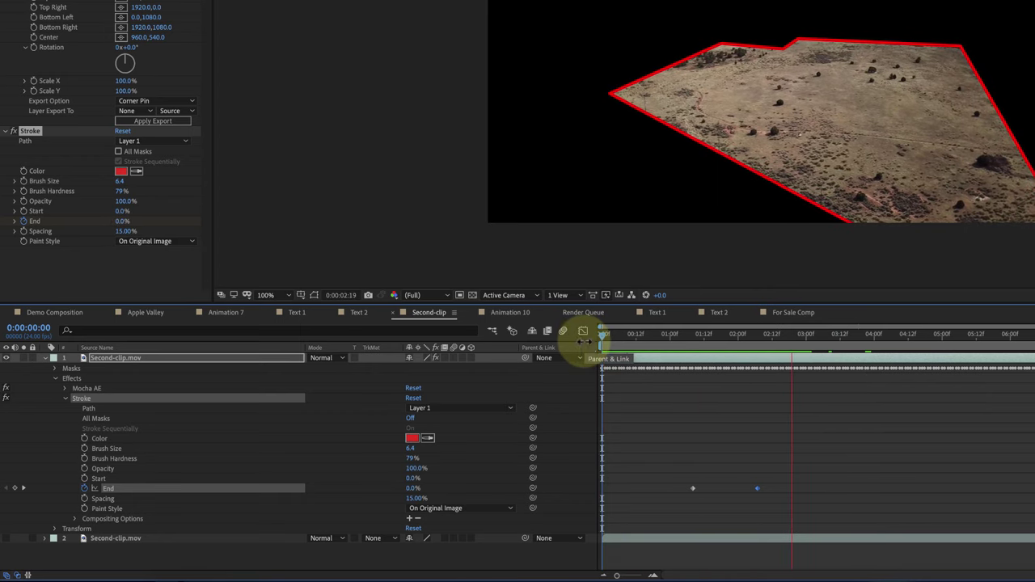
{"action": "key", "text": "space"}
{"action": "left_click_drag", "start_coordinate": [758, 490], "coordinate": [775, 493]}
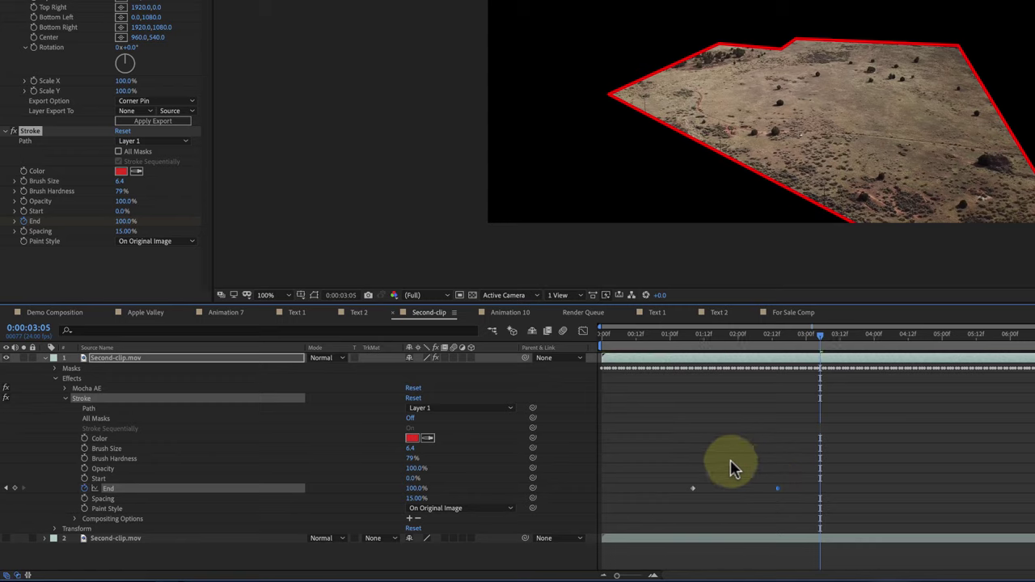
Collapse layer 1, turn on the Second-clip.mov layer beneath, and preview from frame 0.
{"action": "left_click", "coordinate": [45, 358]}
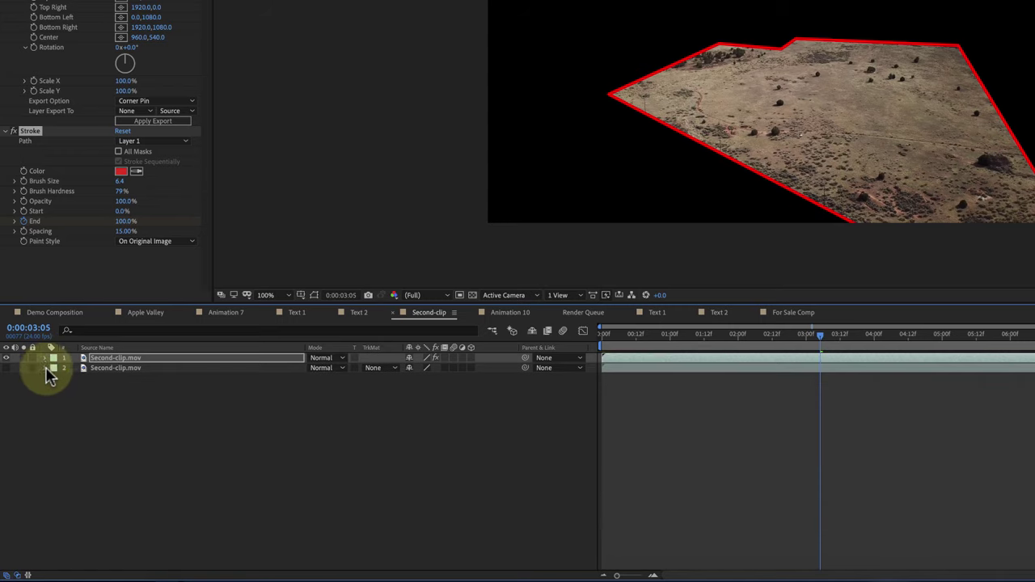
{"action": "left_click", "coordinate": [5, 368]}
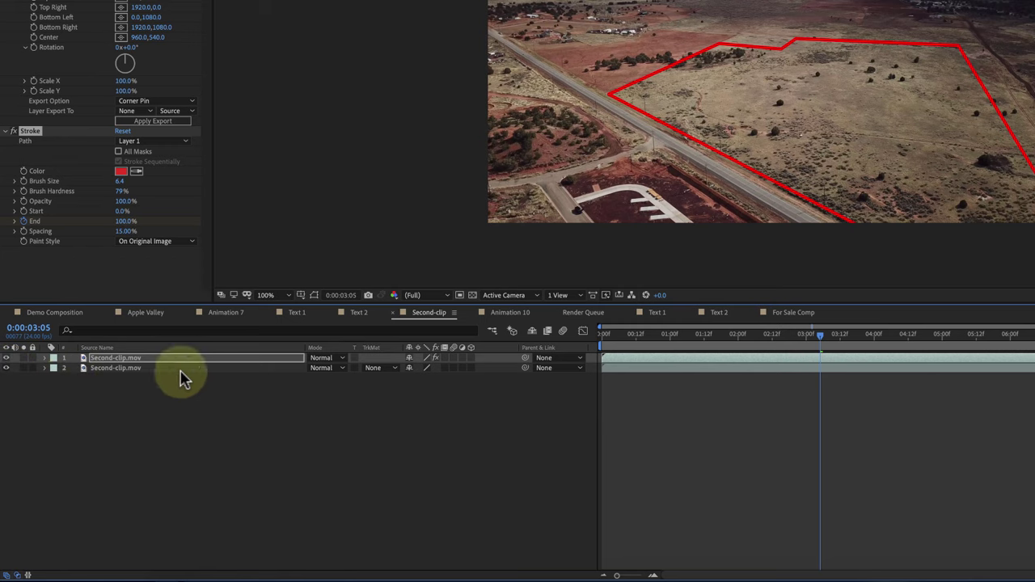
{"action": "left_click_drag", "start_coordinate": [822, 336], "coordinate": [603, 336]}
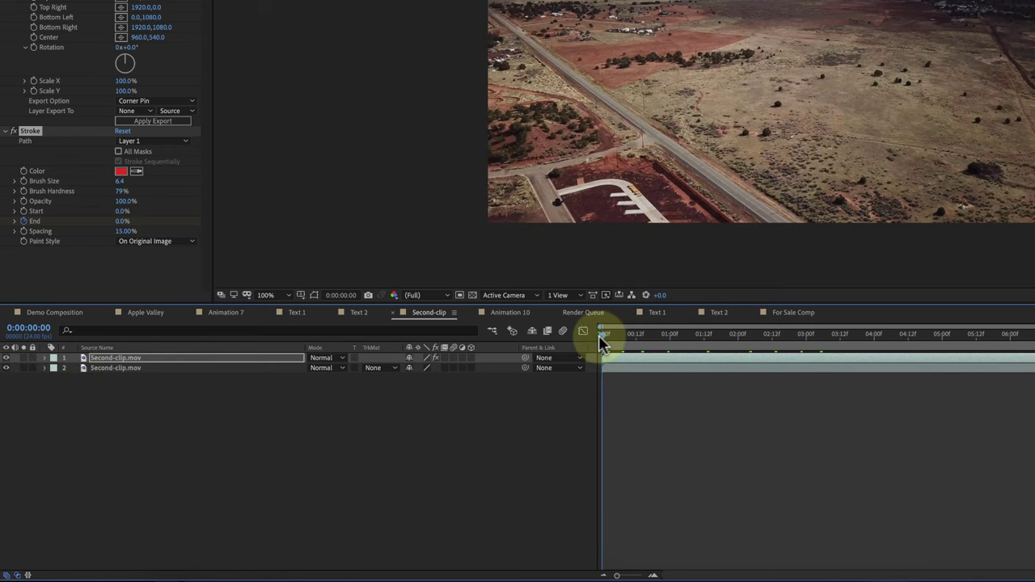
{"action": "key", "text": "space"}
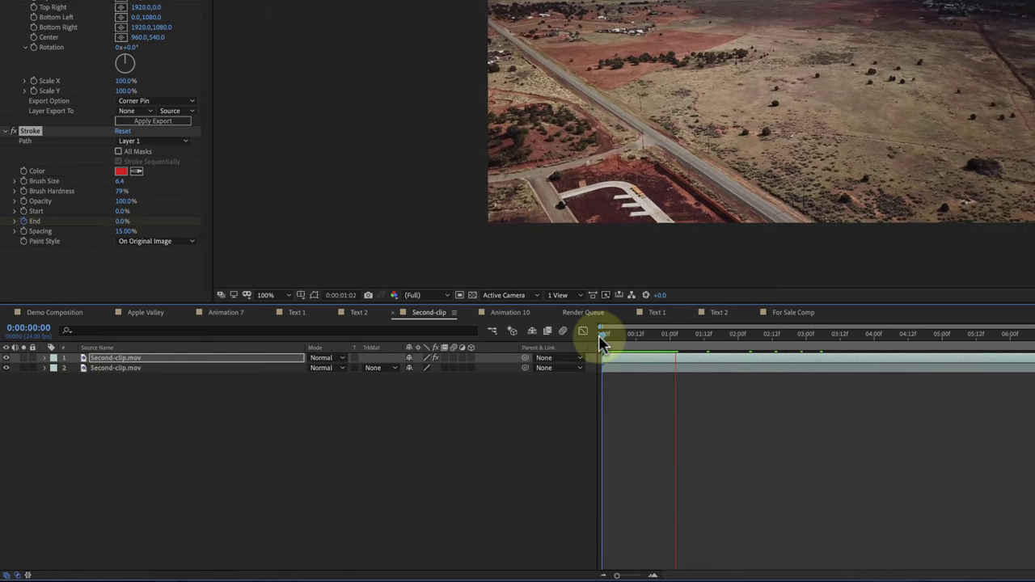